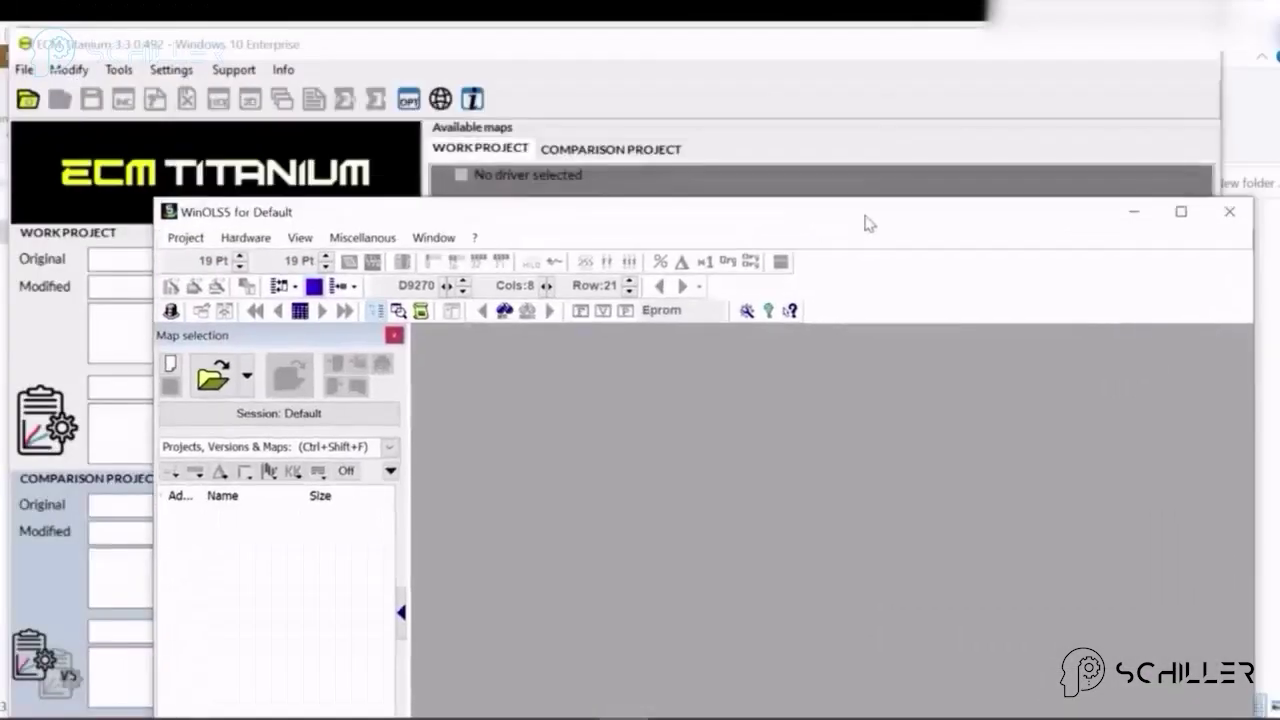
- Switch to ECM Titanium, load "BMW 530d 3000 D 218CV E90 BOSCH EDC16C35.ori.bin" as the original file, and decline browsing the database
left_click_drag(868, 222, 753, 288)
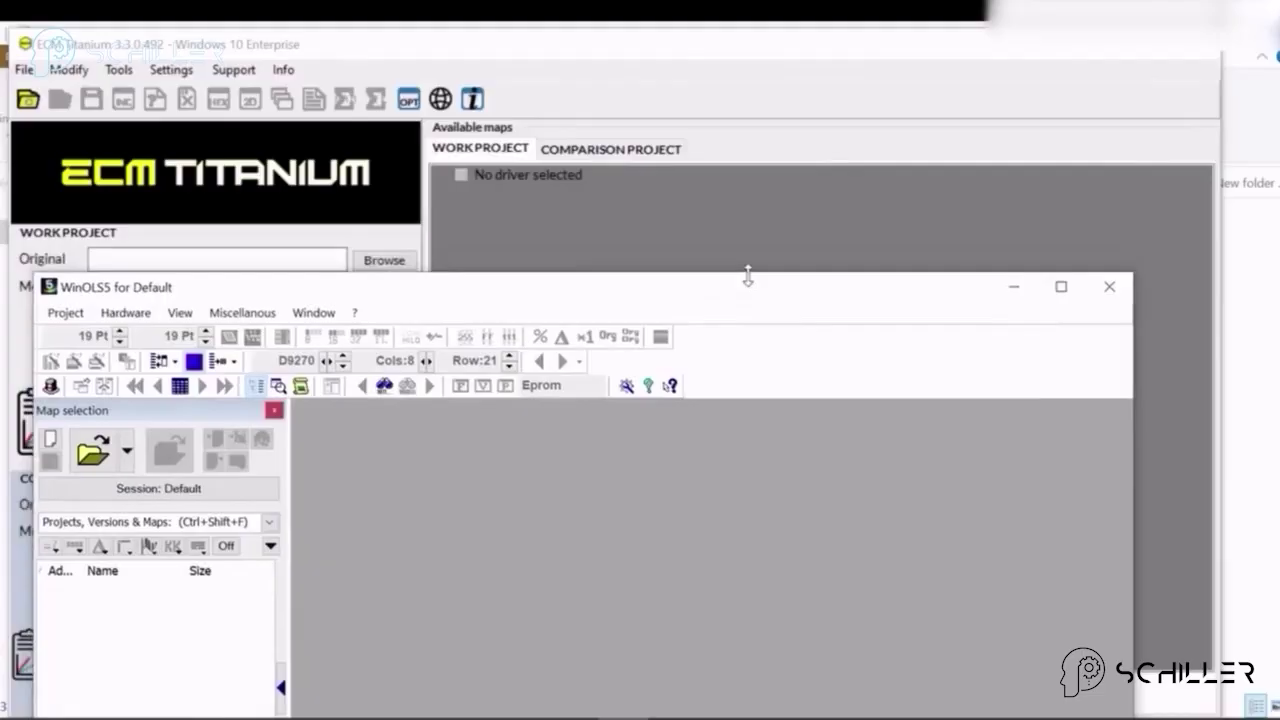
left_click(725, 233)
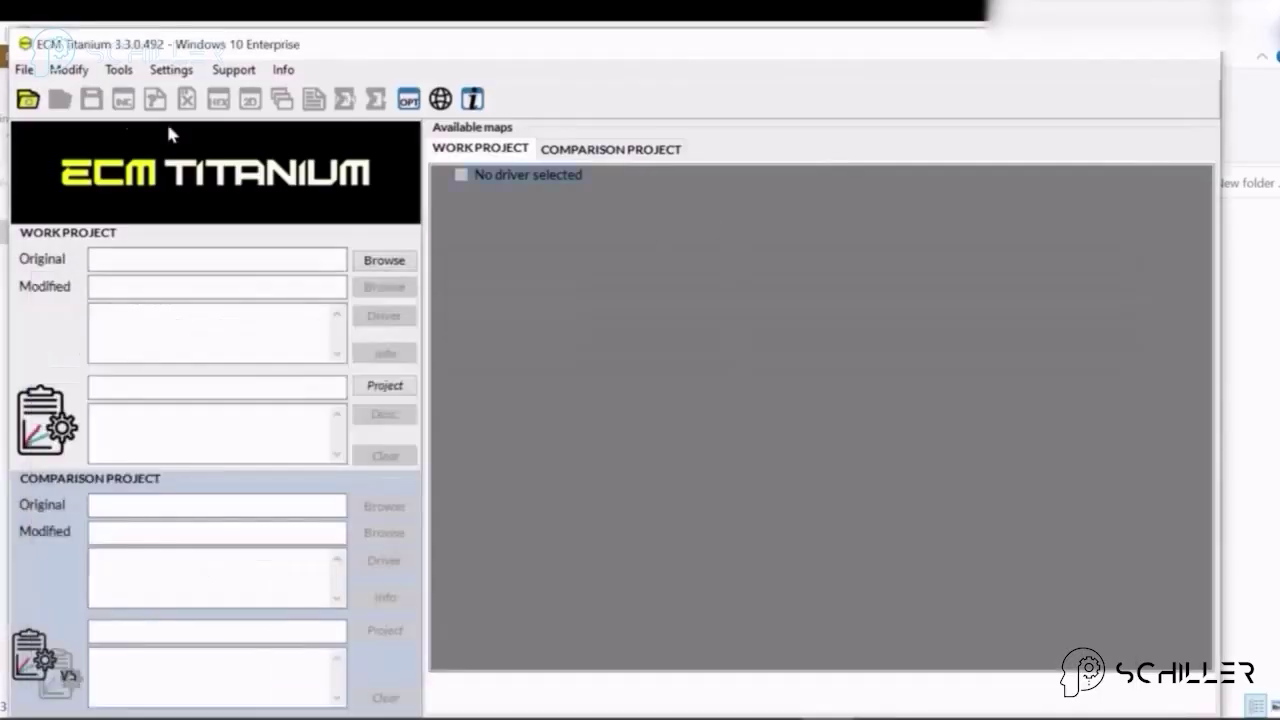
left_click(24, 69)
left_click(65, 93)
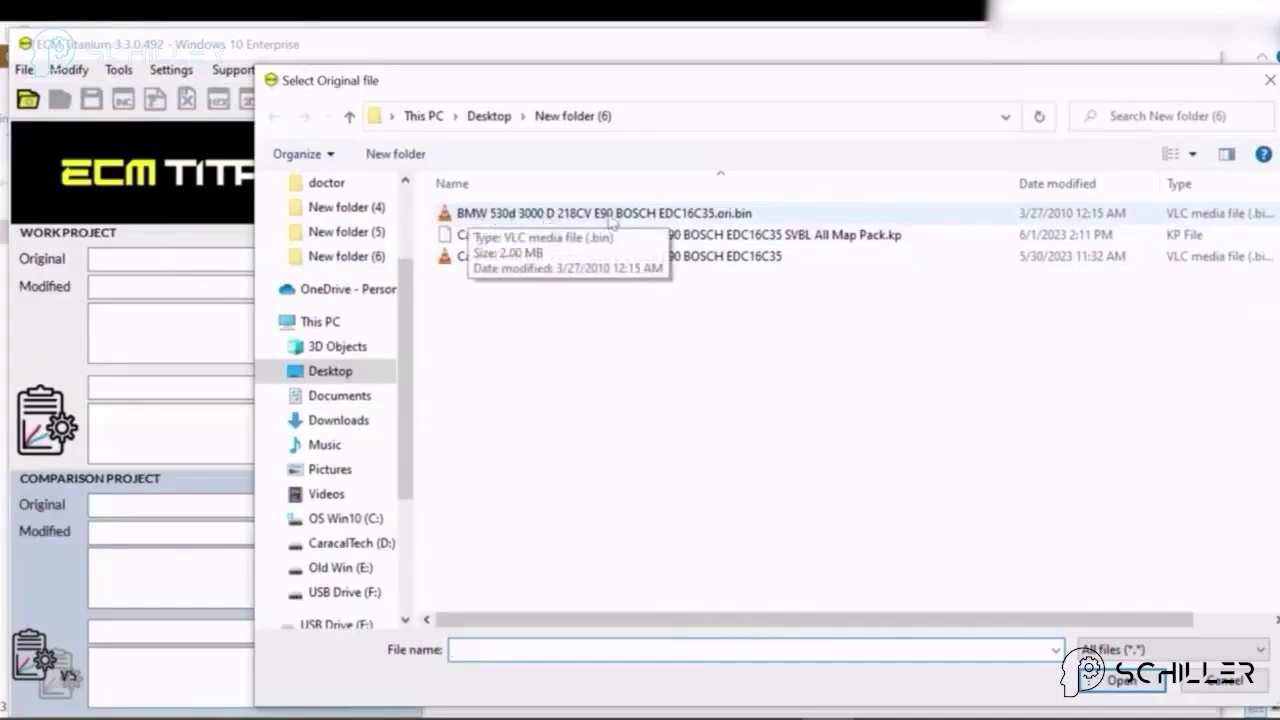
double_click(689, 216)
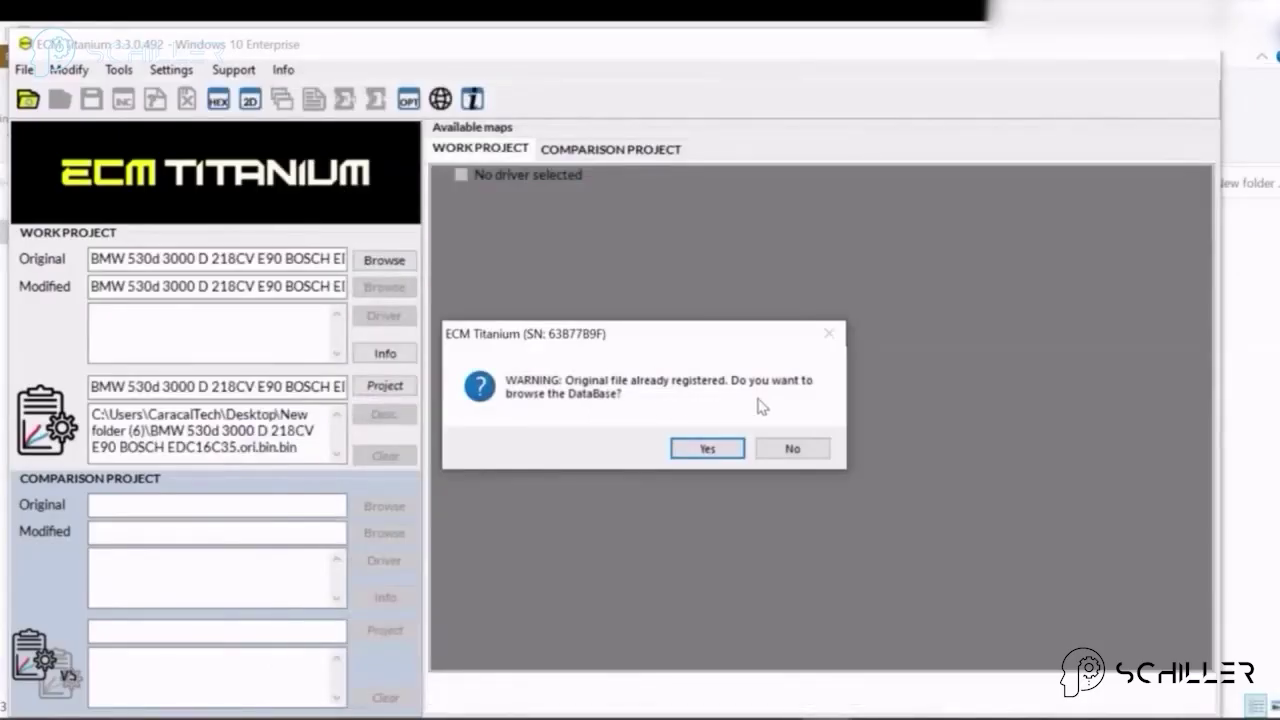
left_click(793, 449)
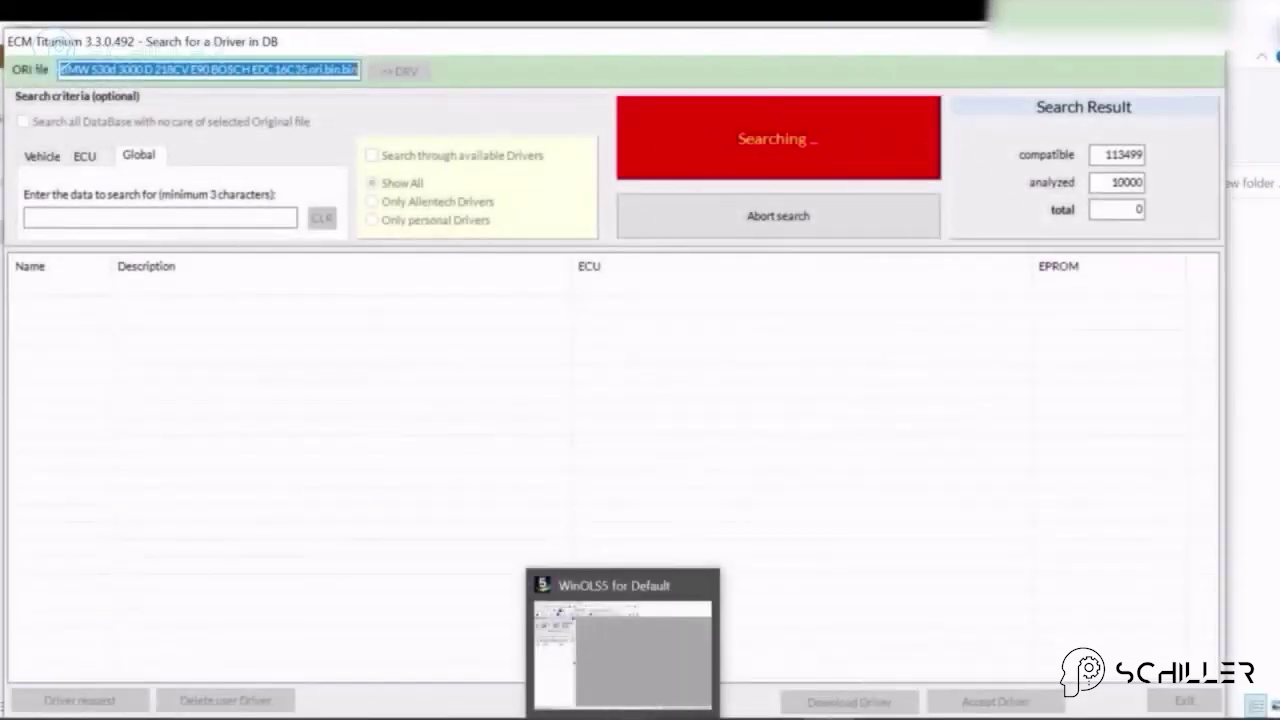
- Bring the BMW 530d .ori.bin file from New folder (6) into WinOLS to start importing it as a new project
left_click(622, 650)
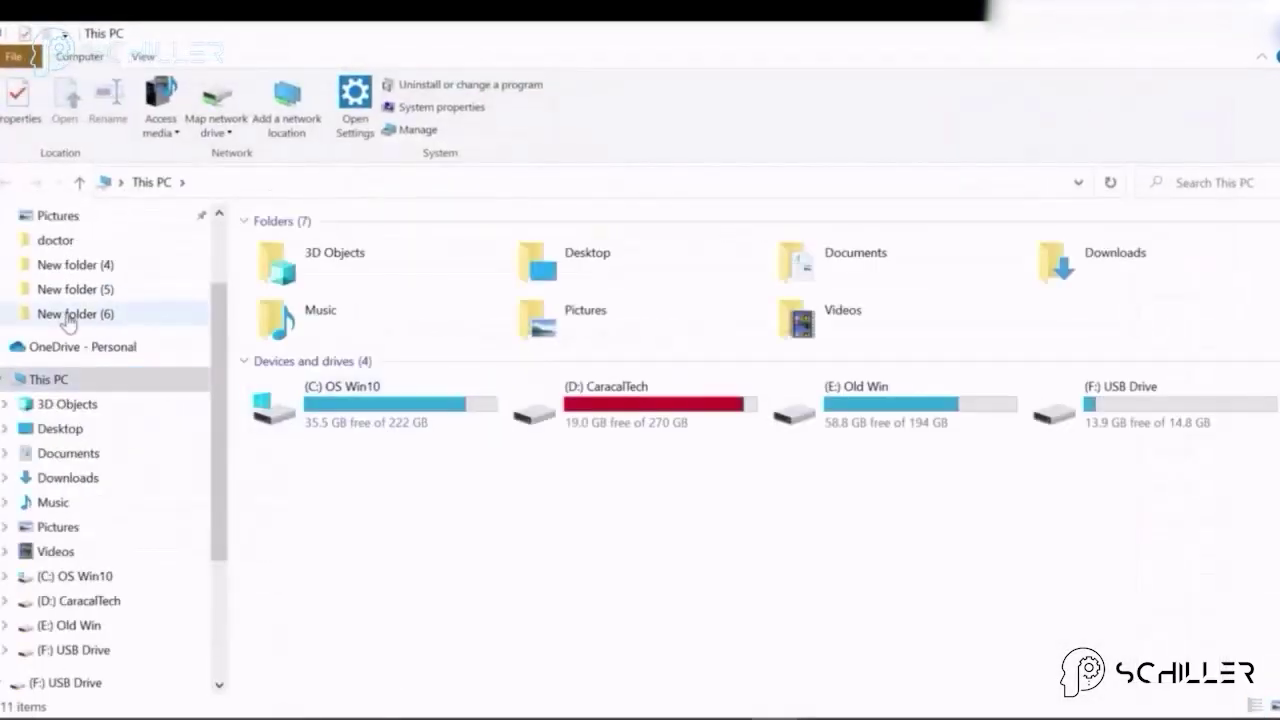
left_click(75, 313)
key("alt+Tab")
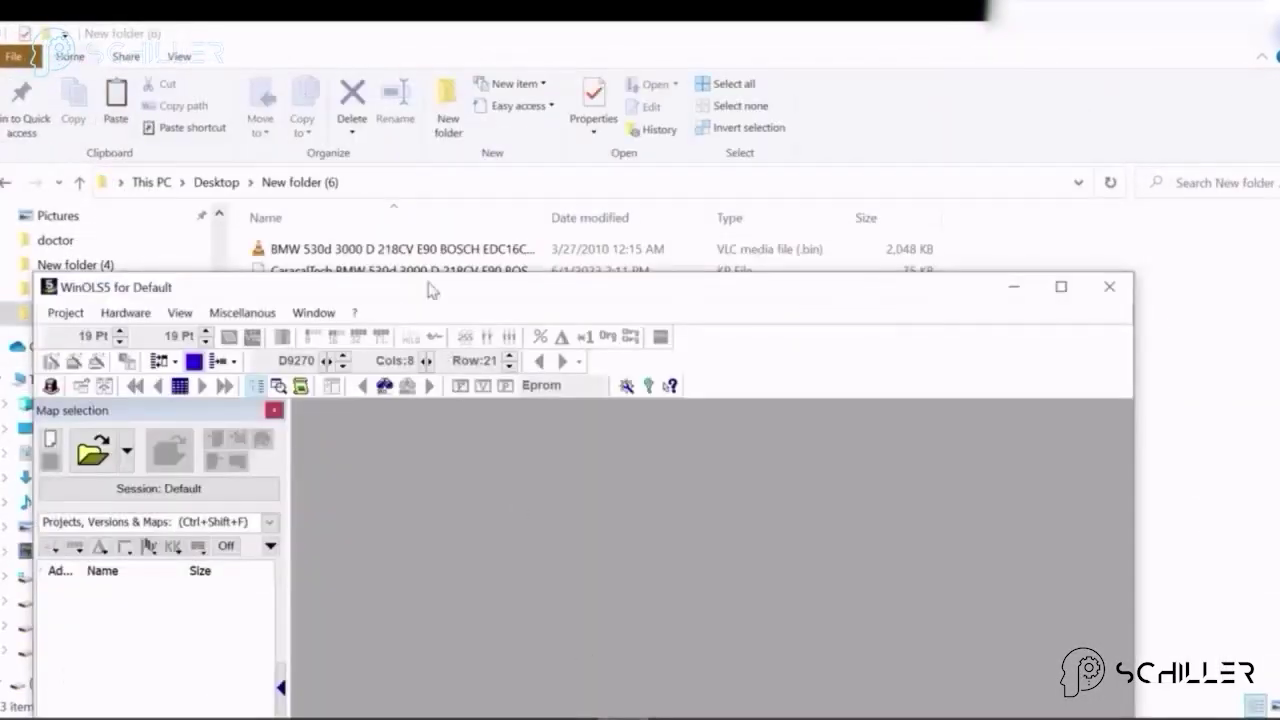
left_click_drag(400, 249, 623, 375)
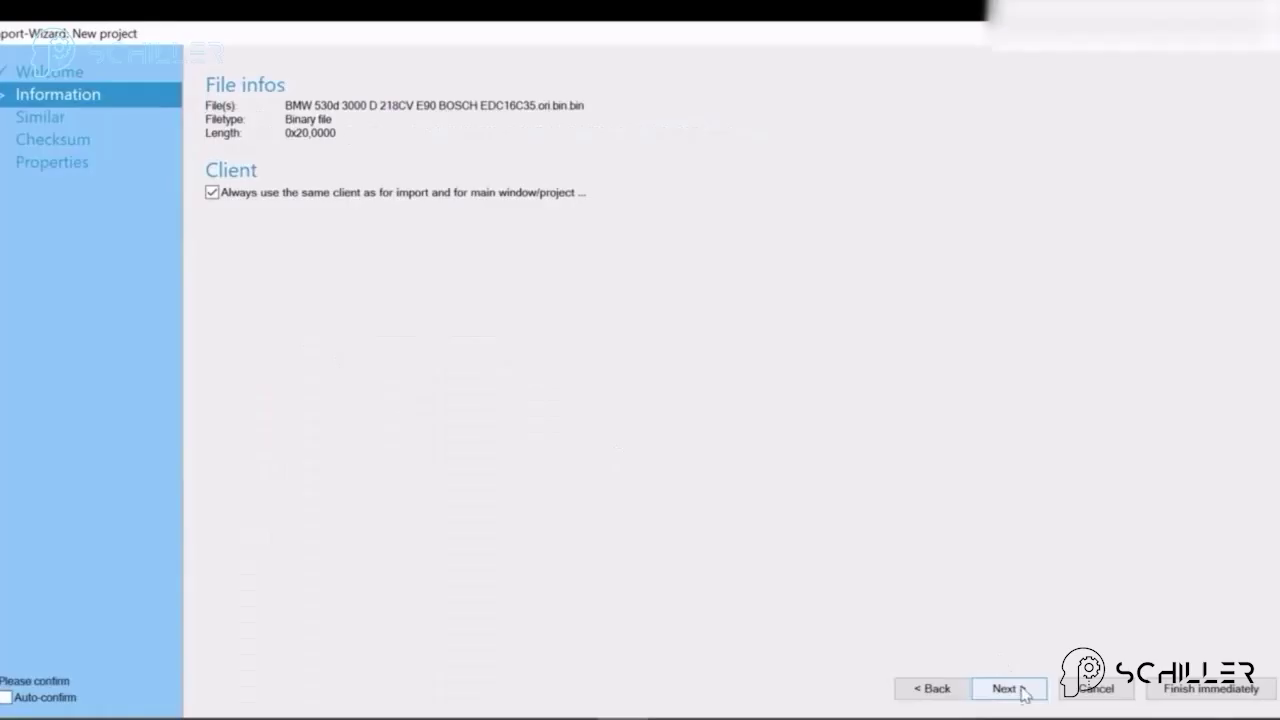
- Complete the project import, ignoring similar projects, and maximize the WinOLS window and its hexdump
left_click(1008, 688)
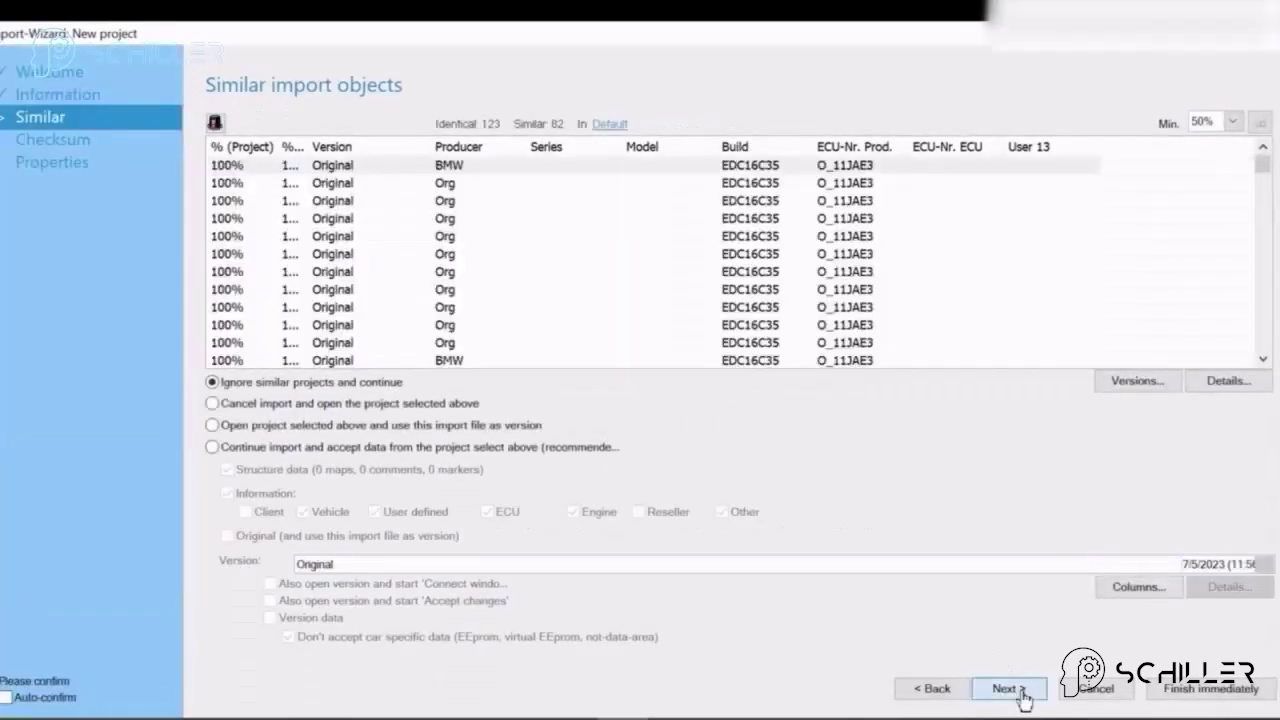
left_click(1003, 688)
left_click(1006, 688)
left_click(1010, 688)
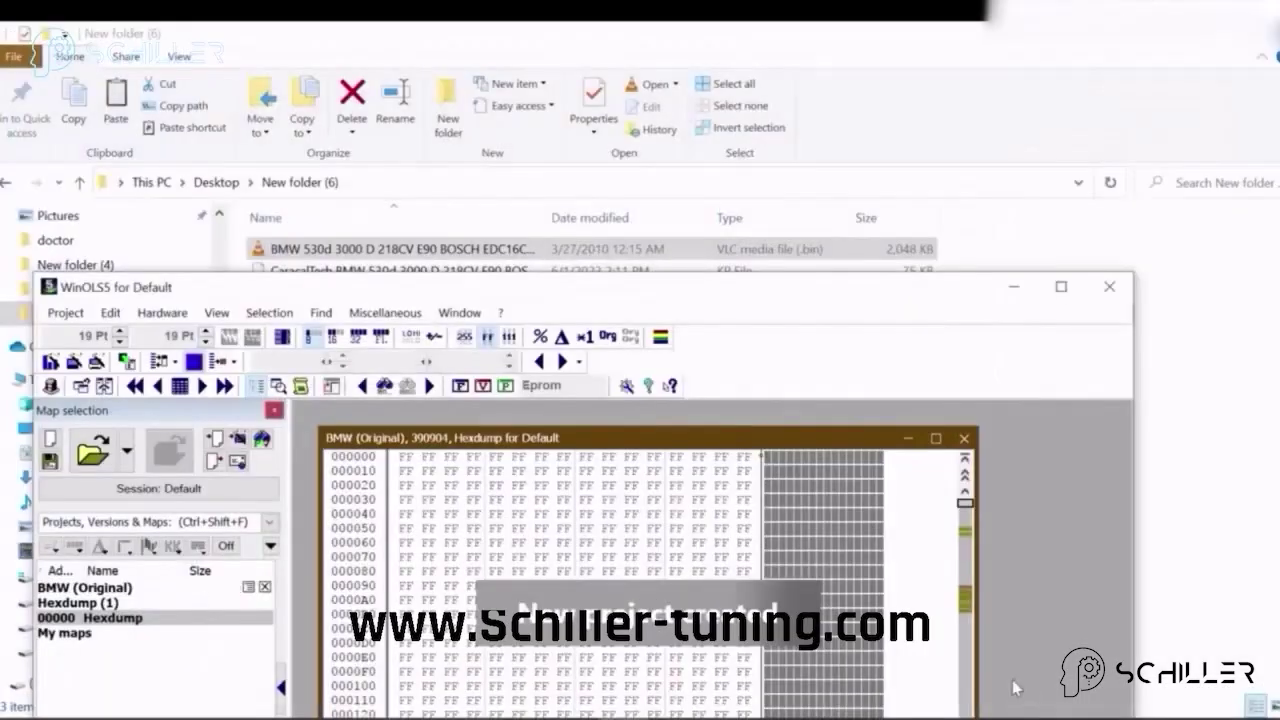
left_click(935, 438)
left_click(1061, 286)
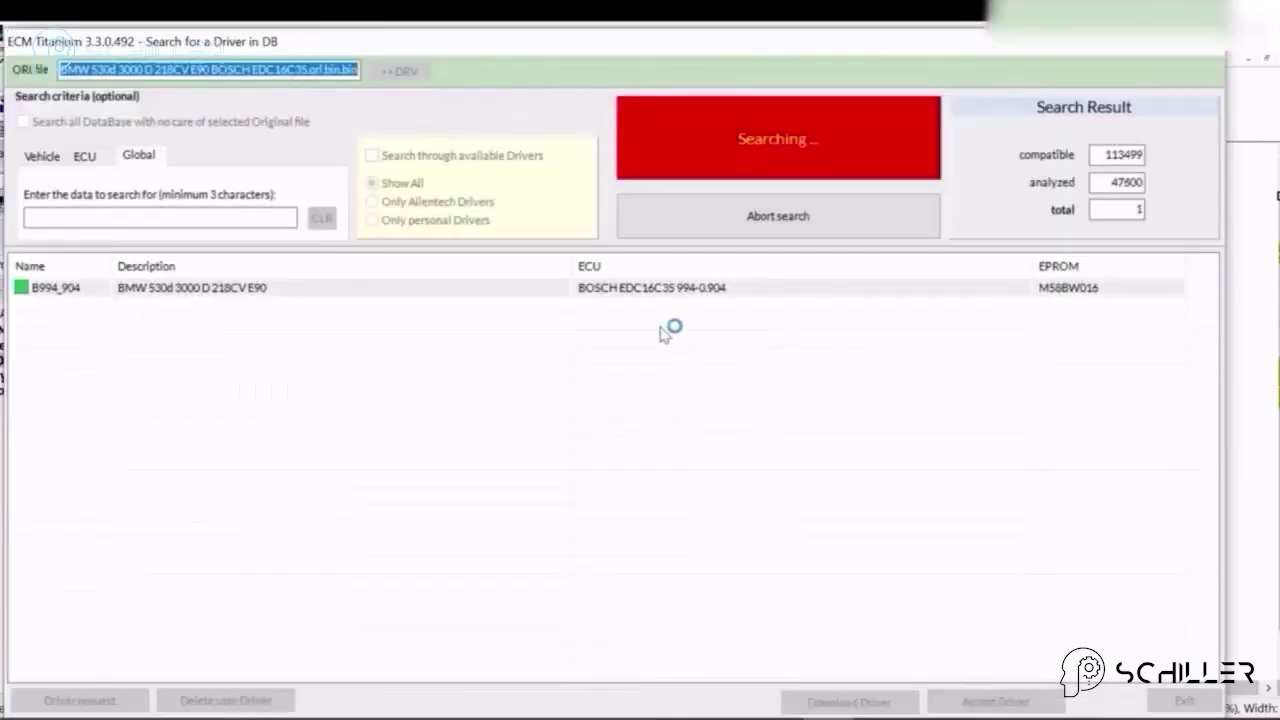
- Switch to ECM Titanium, abort the driver search, accept driver B994_904, and record the new project in the database
left_click(704, 222)
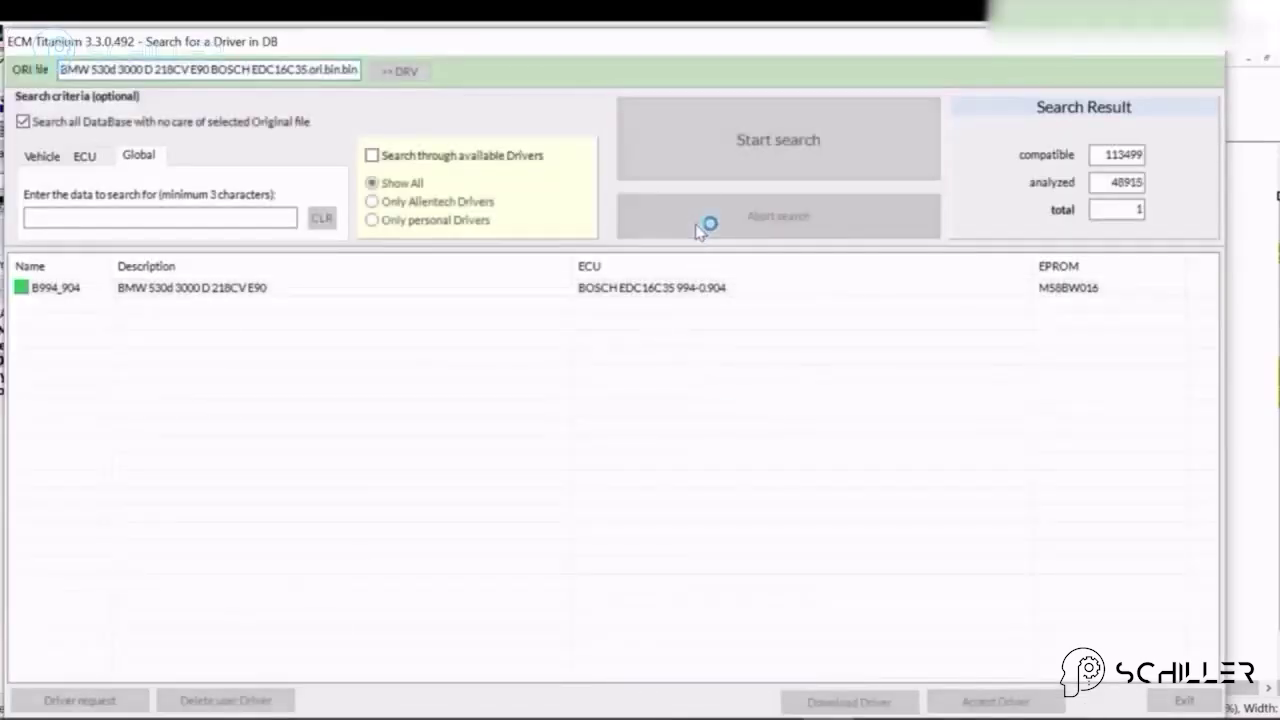
left_click(228, 292)
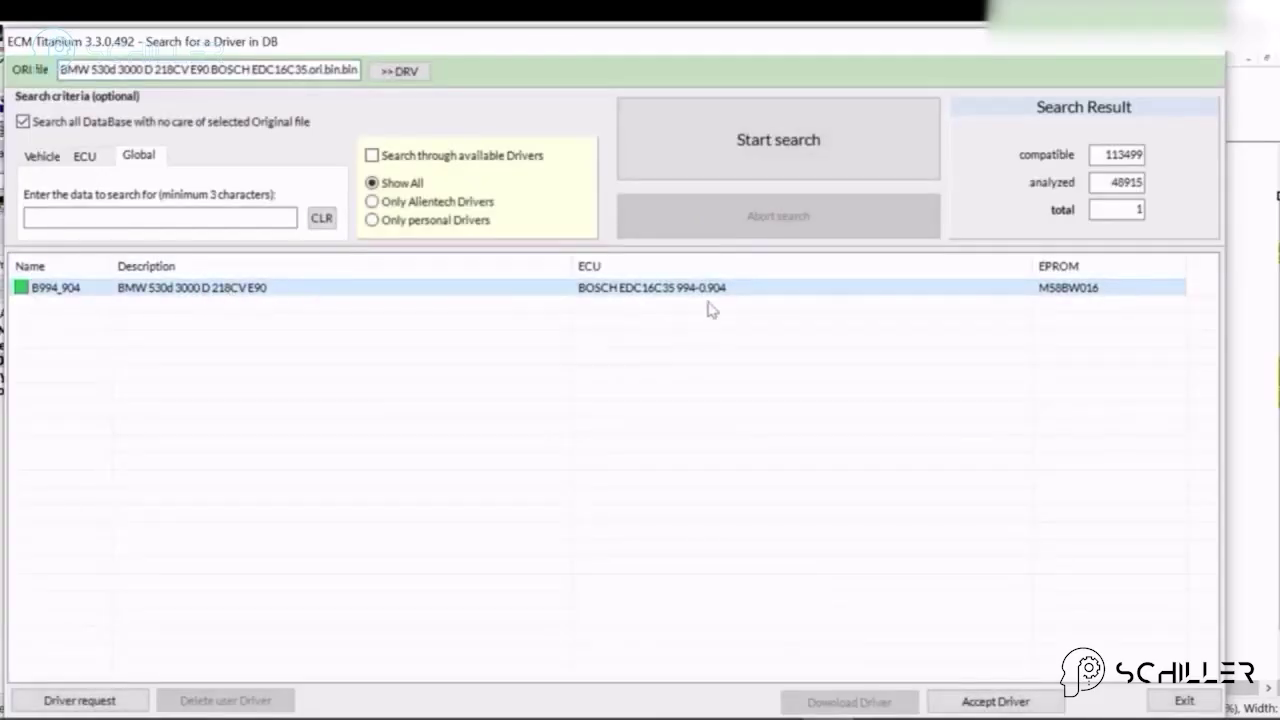
left_click(972, 699)
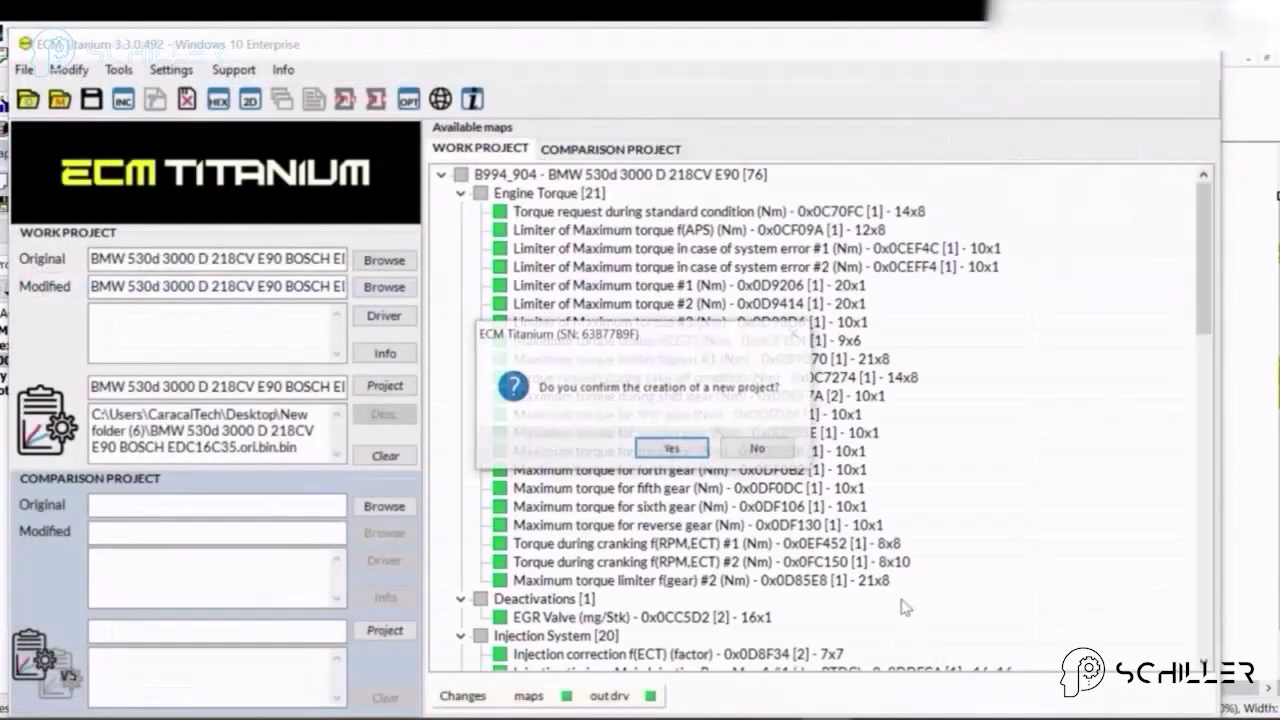
left_click(708, 450)
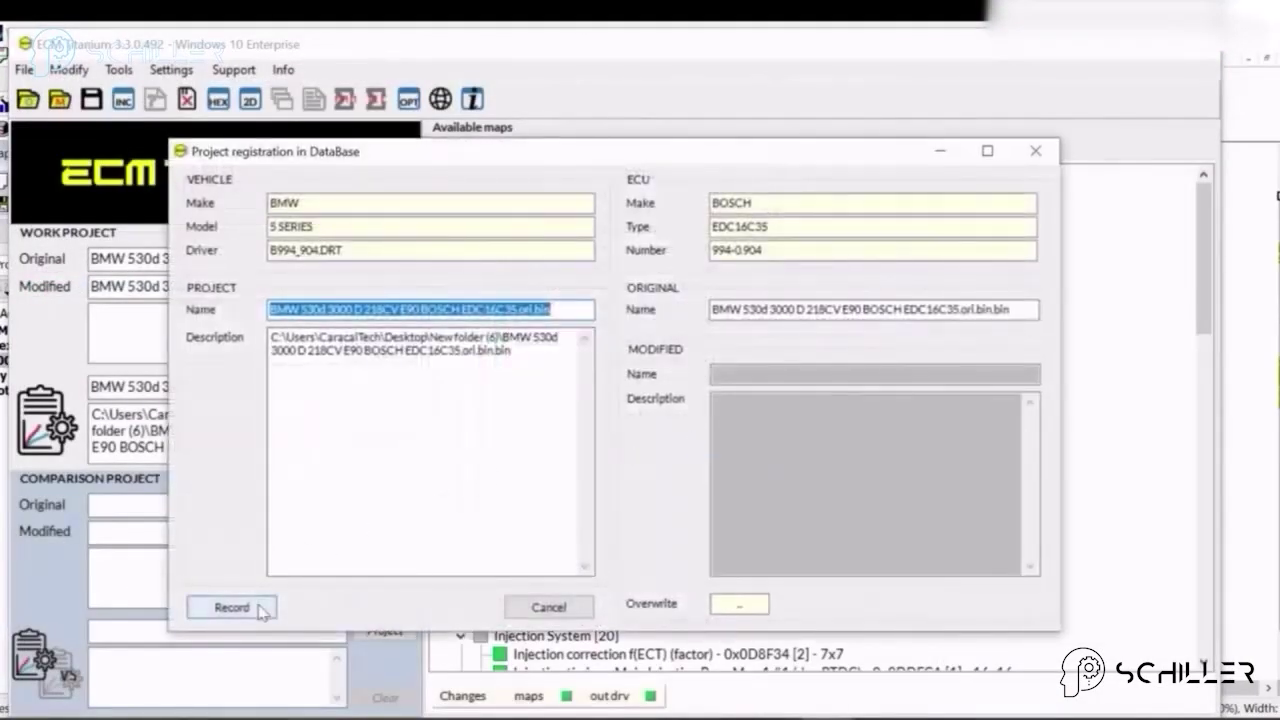
left_click(255, 606)
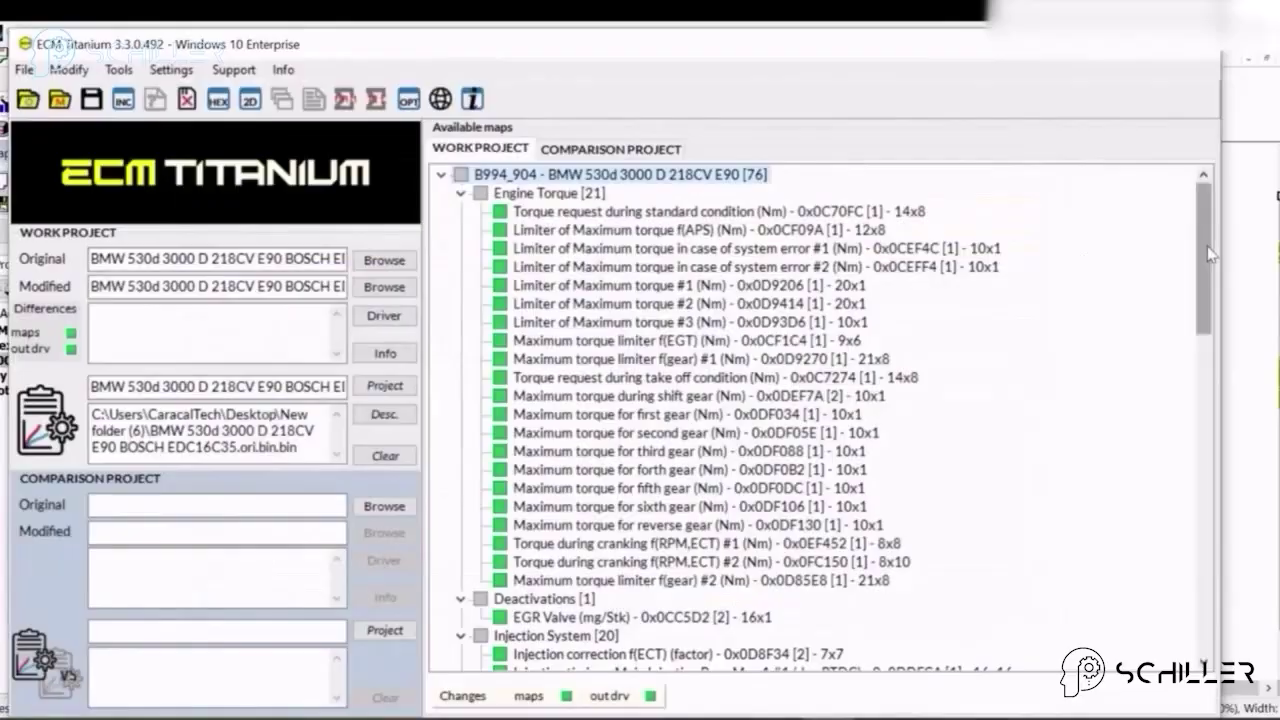
mouse_move(1216, 262)
left_mouse_down()
mouse_move(1218, 570)
mouse_move(1195, 255)
left_mouse_up()
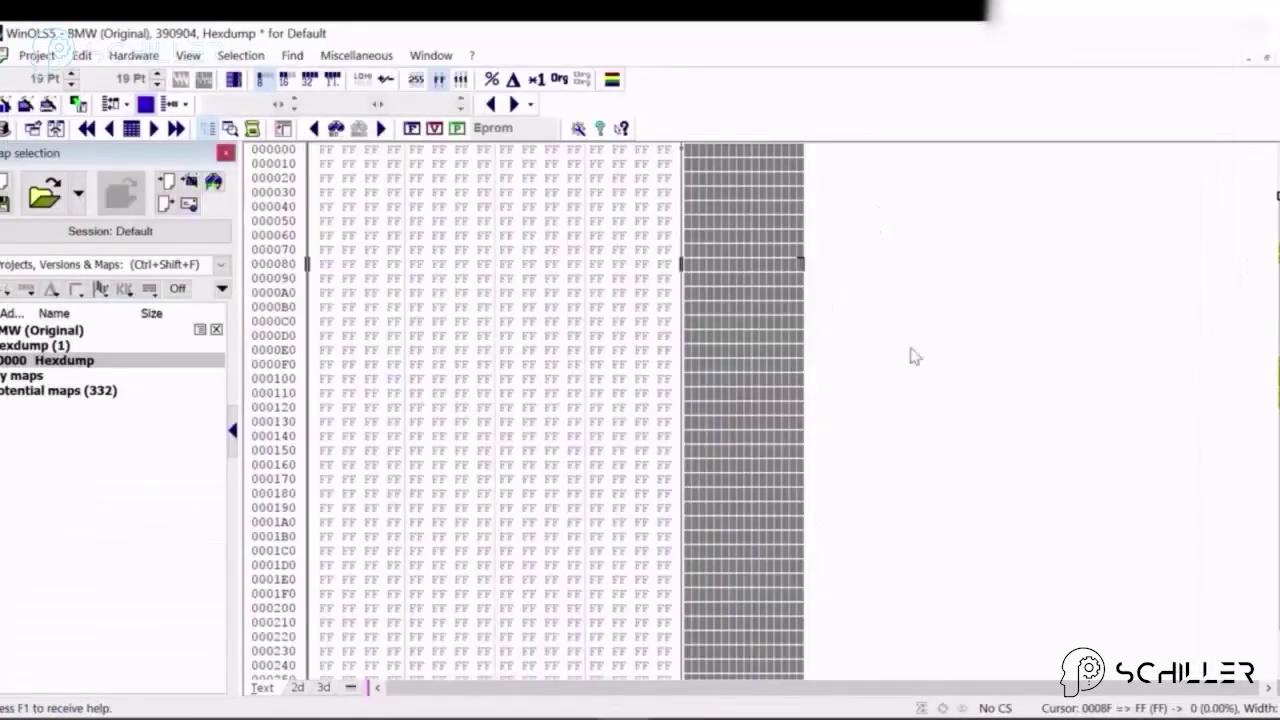
- In WinOLS, show the hexdump values in decimal and display the data as a 2D graph
left_click(416, 79)
left_click(490, 351)
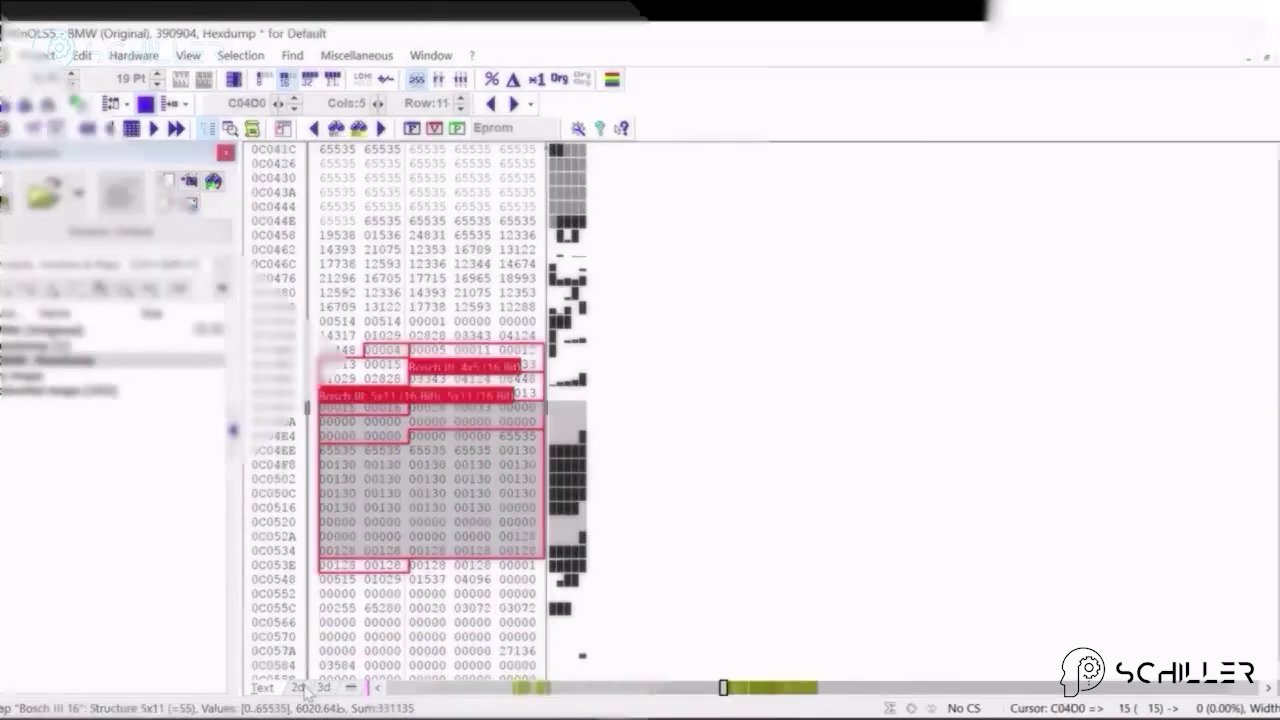
left_click(298, 687)
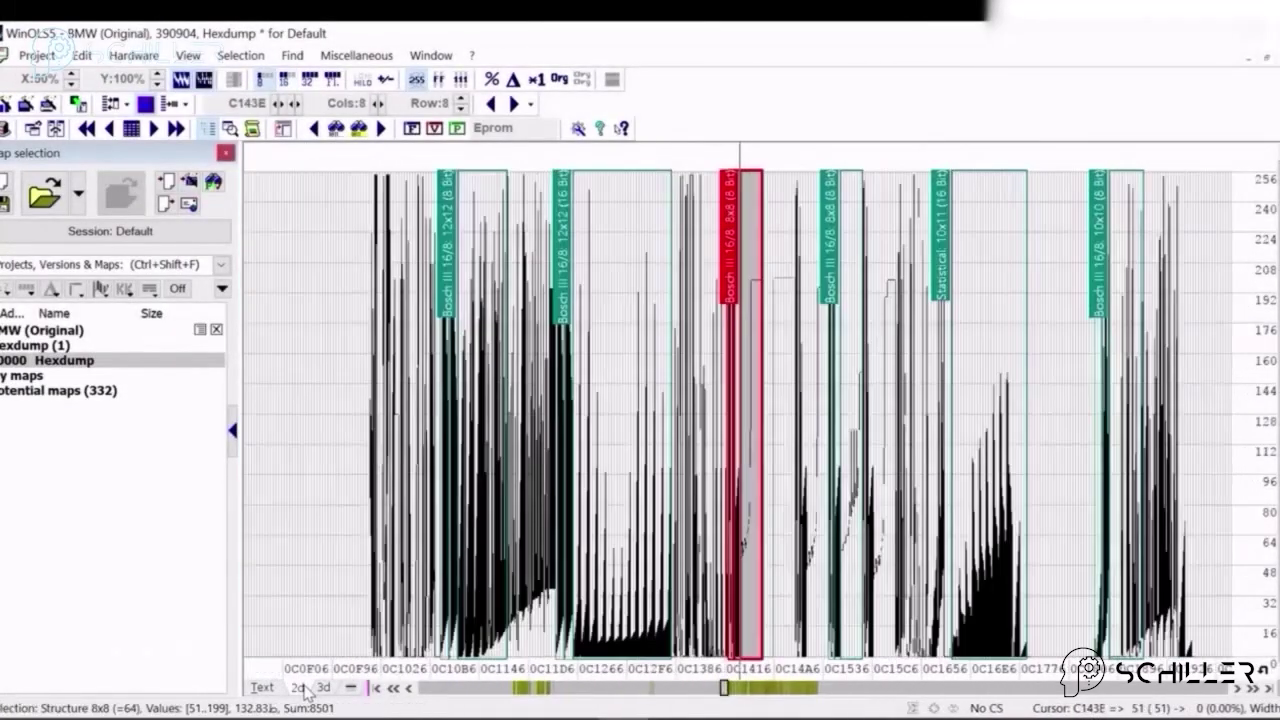
- Step through the potential maps in the 2D graph, examining their shapes up to the 16x15 Bosch II map at C95A4
key("f")
key("f")
key("f")
key("f")
key("f")
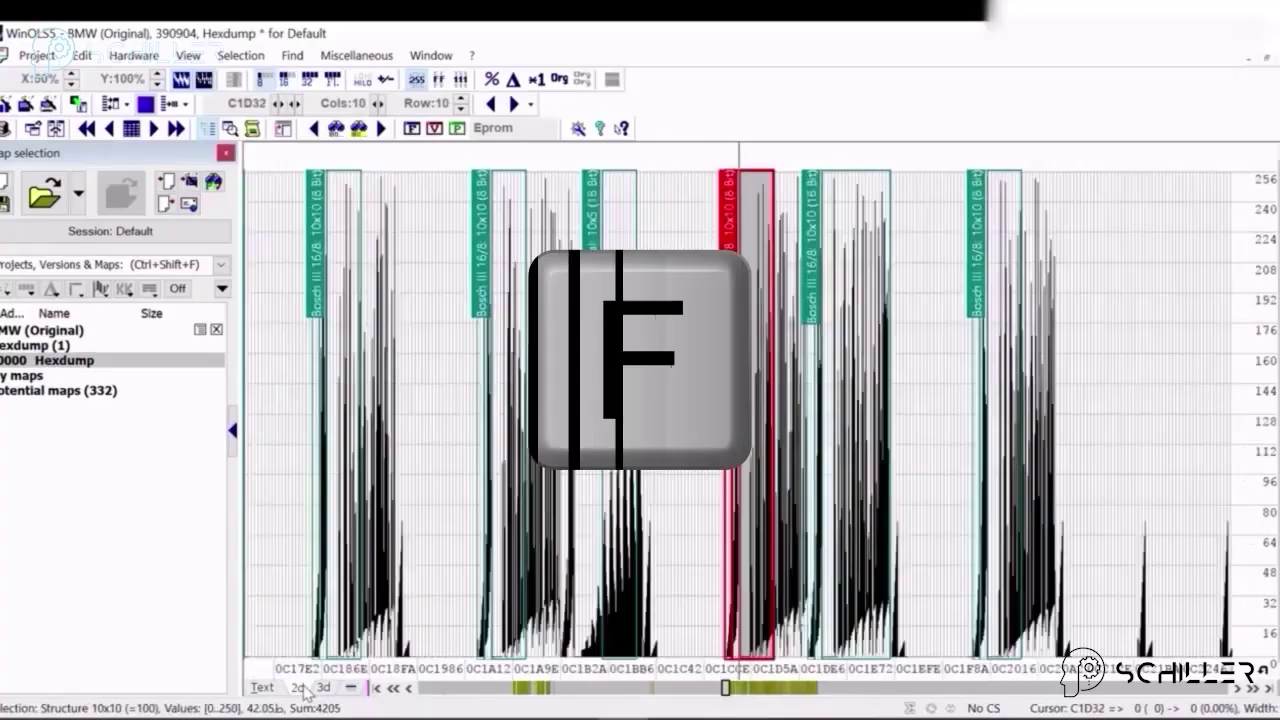
key("f")
key("f")
key("f")
key("f")
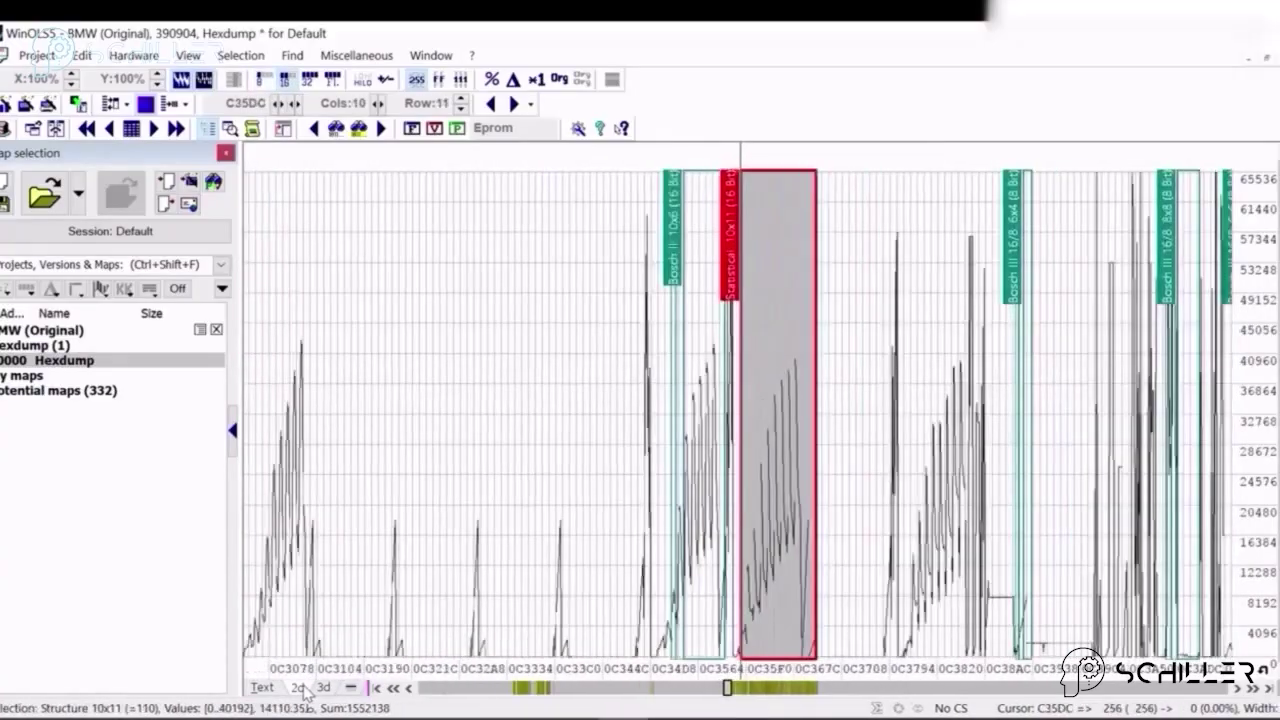
key("f")
key("f")
key("f")
key("f")
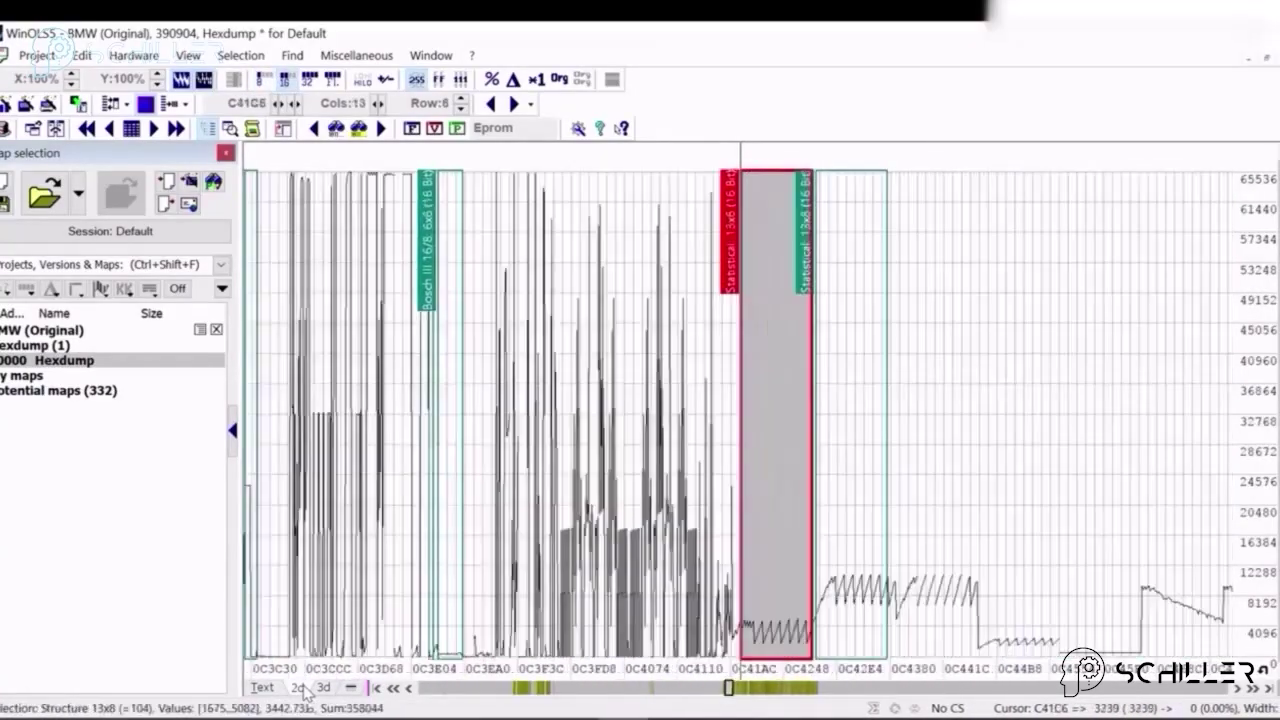
key("f")
key("f")
key("f")
key("f")
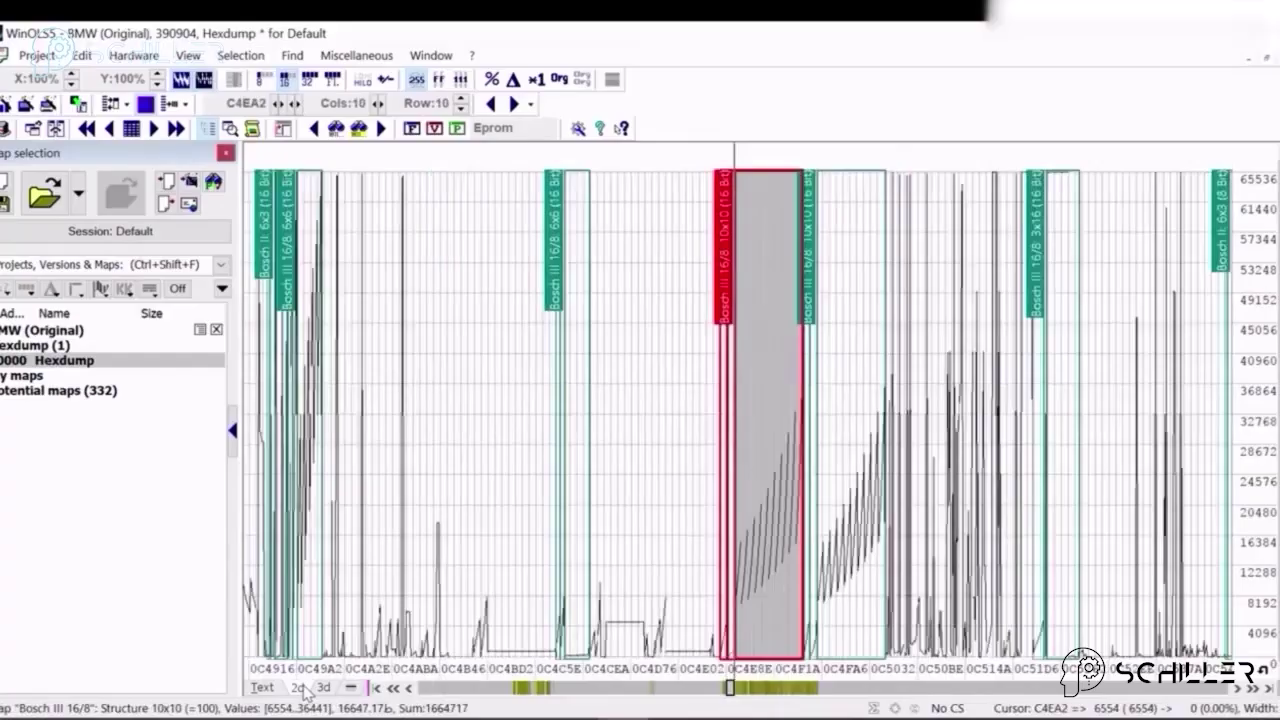
key("f")
key("f")
key("f")
key("f")
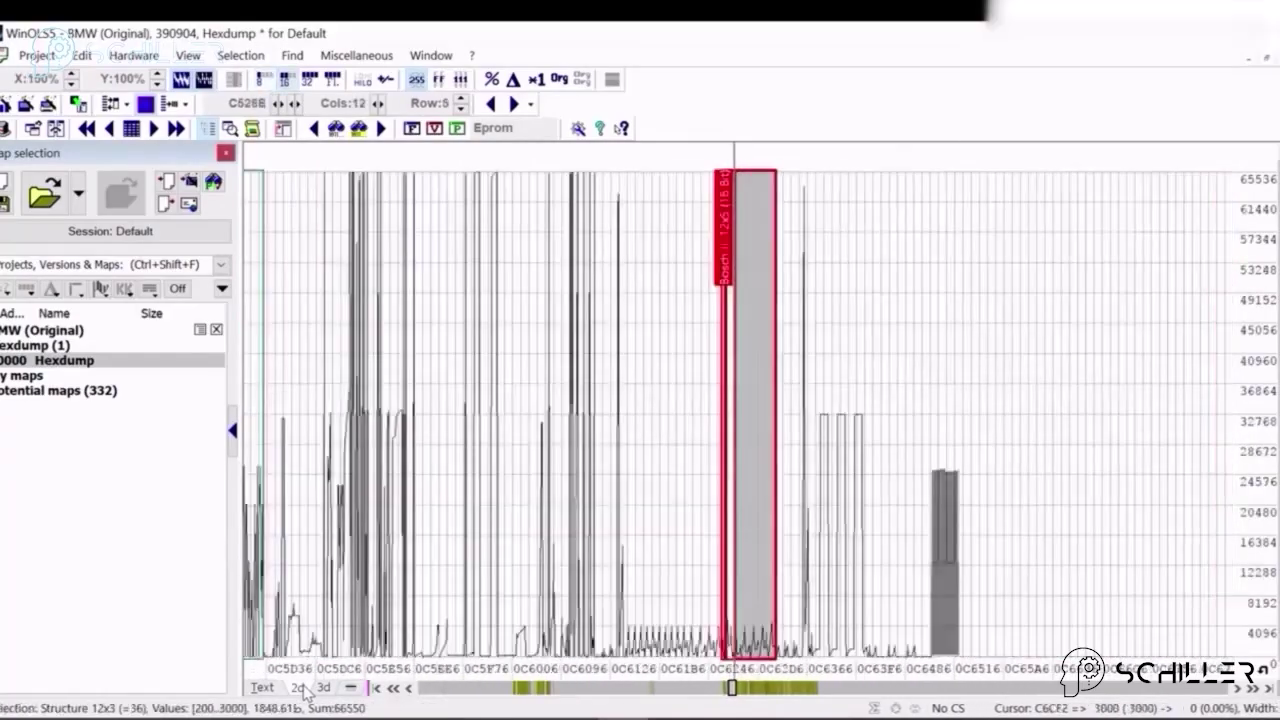
key("f")
key("f")
key("f")
key("f")
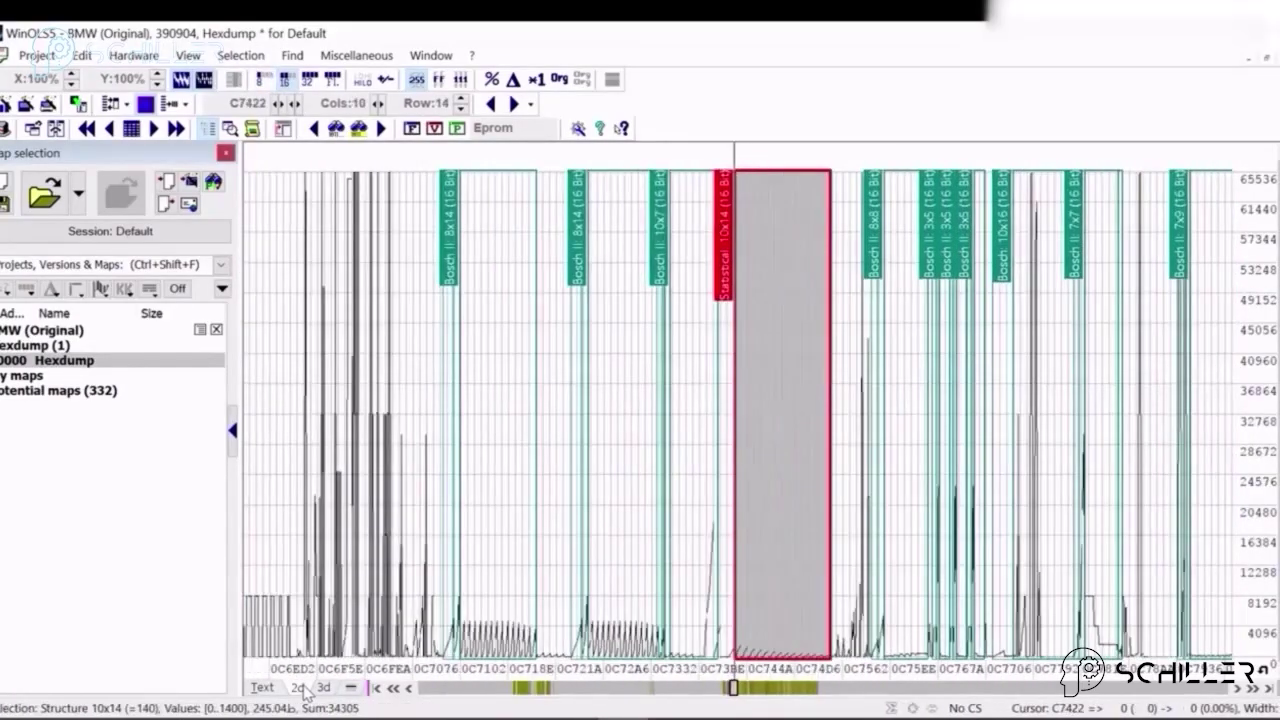
key("f")
key("f")
key("f")
key("f")
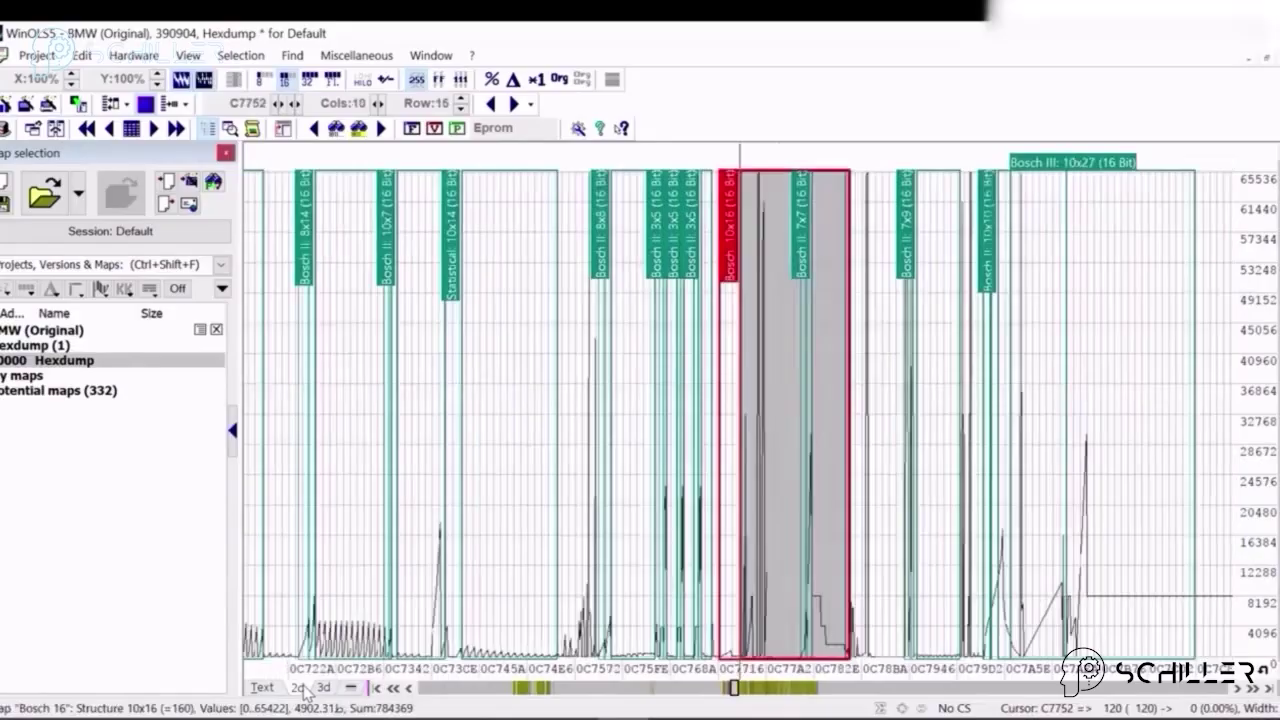
key("f")
key("f")
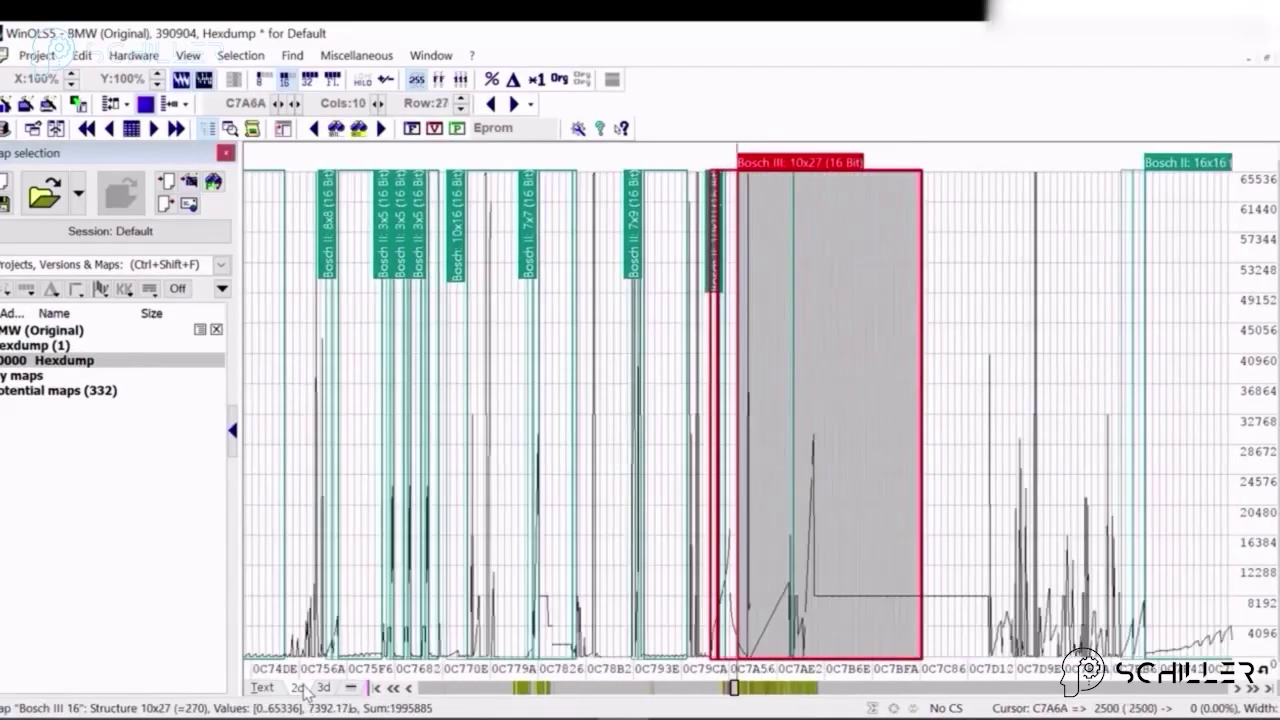
key("f")
key("f")
key("f")
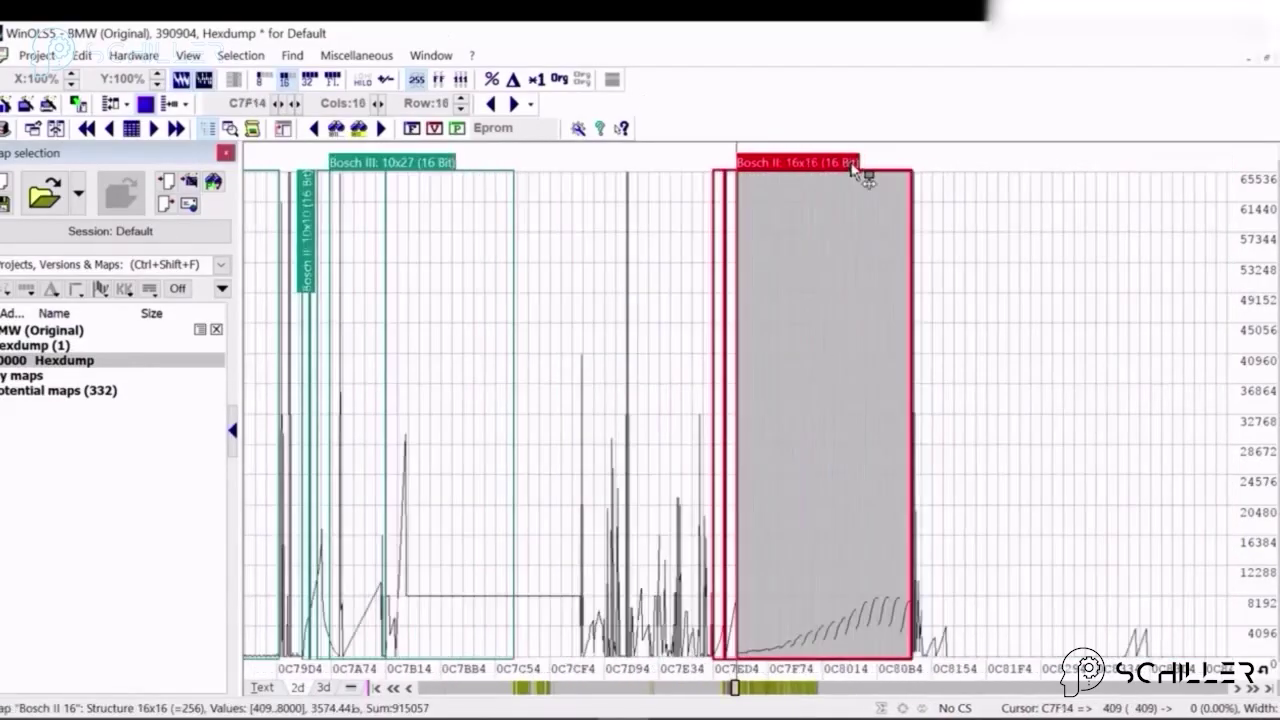
key("f")
key("f")
key("f")
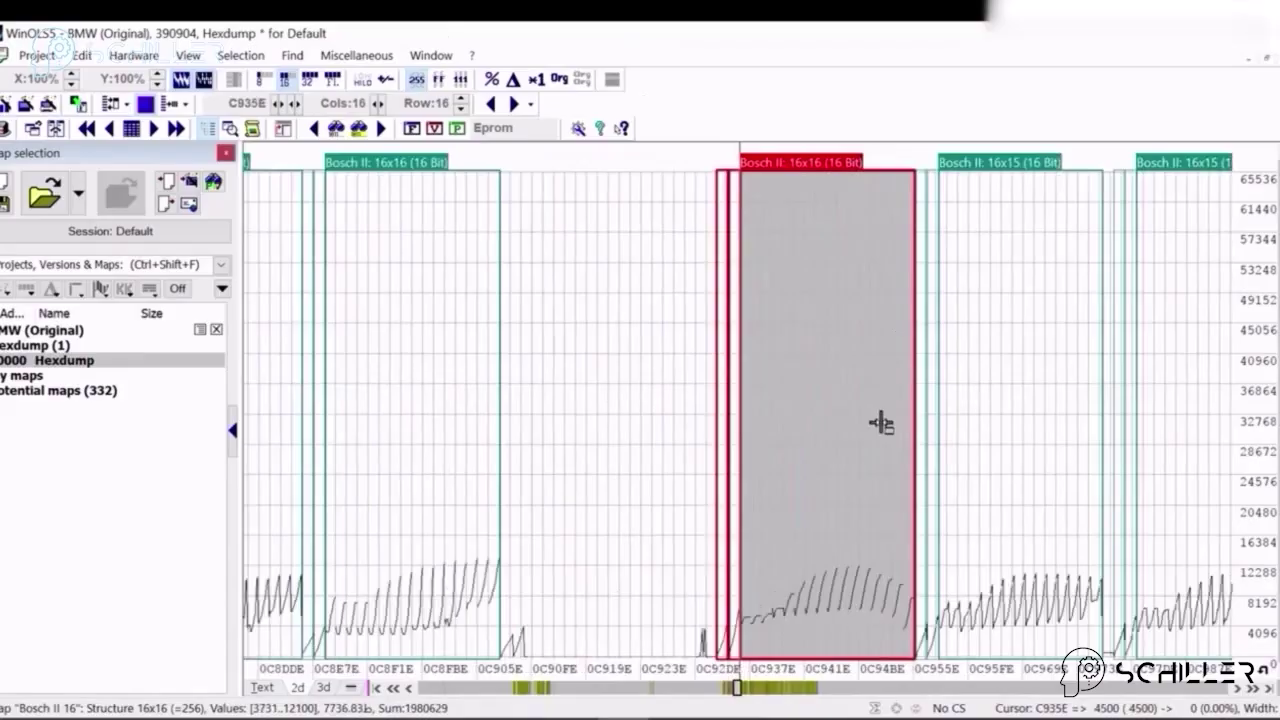
key("f")
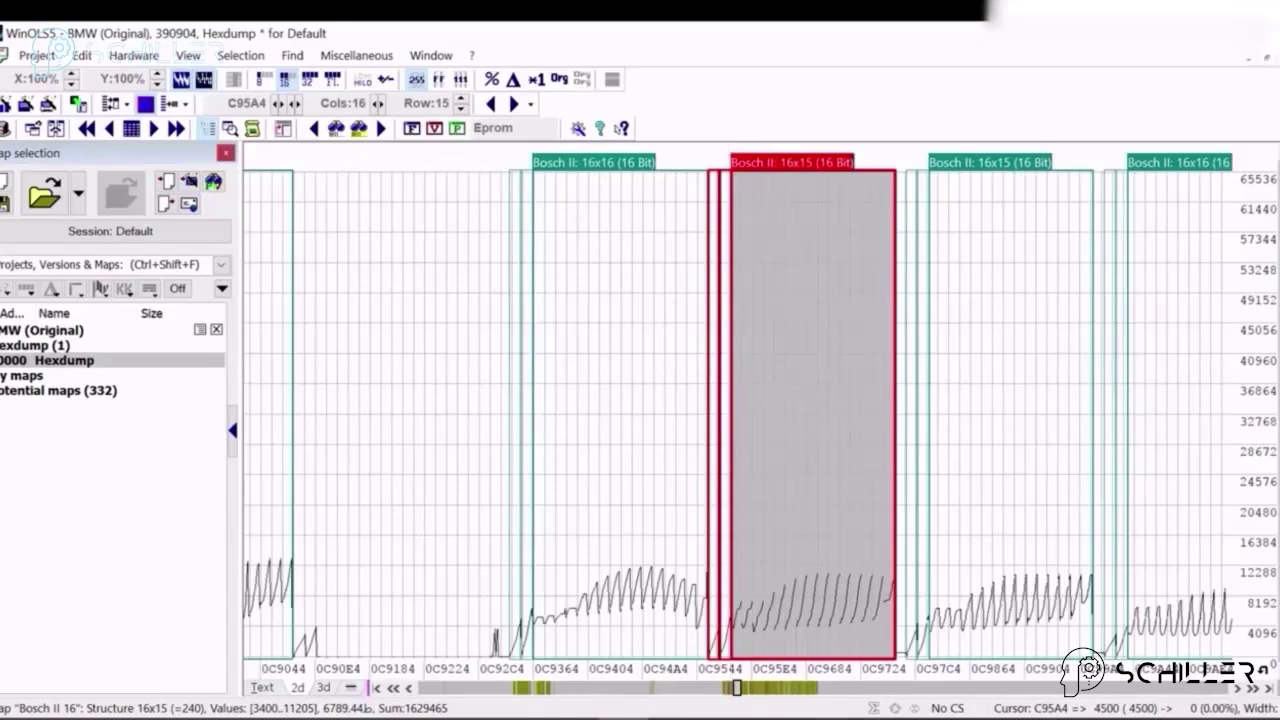
- Switch to ECM Titanium and review the driver's map names, addresses and sizes from Engine Torque to Injection System
key("alt+Tab")
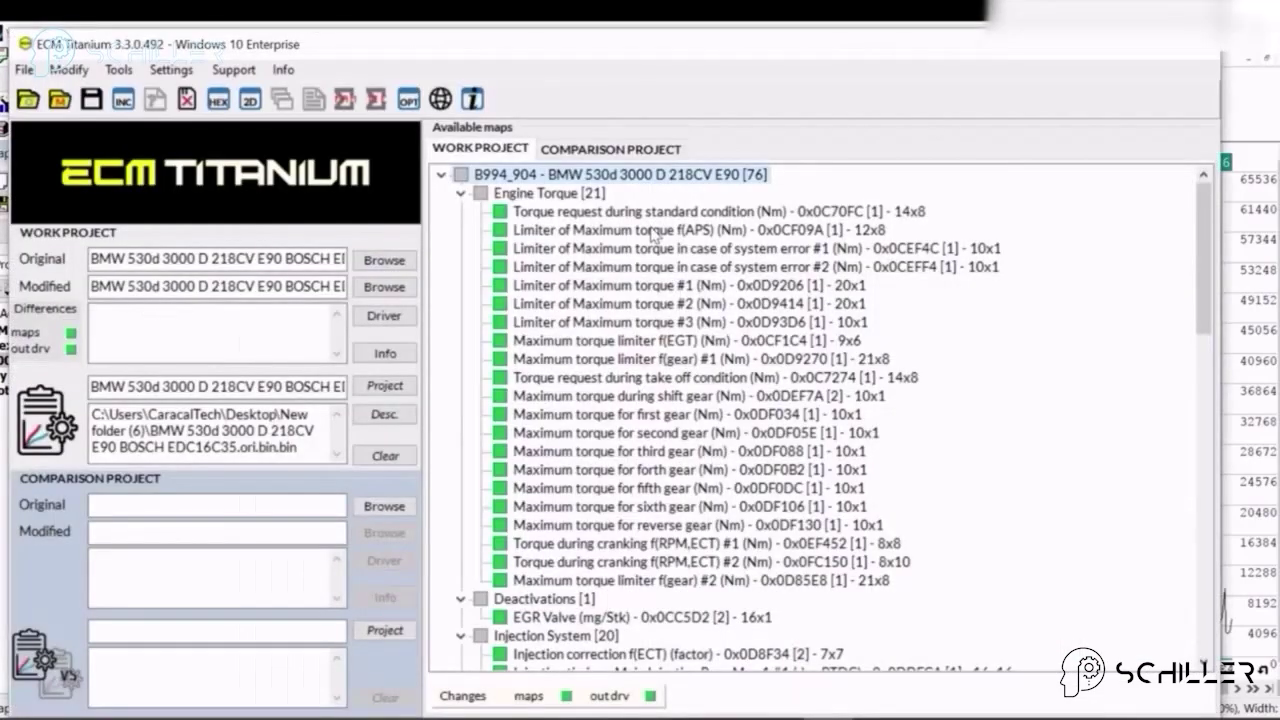
scroll(652, 234, "down", 2)
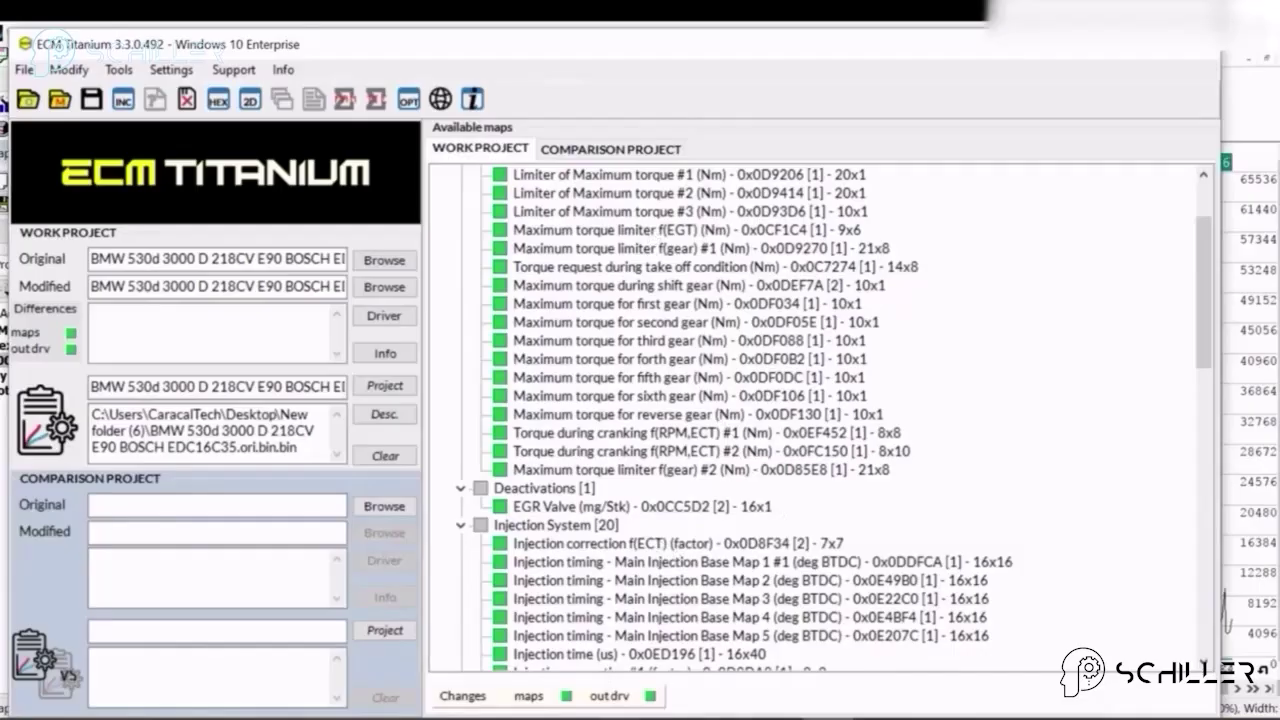
- Switch to WinOLS, search the hexdump for the hexadecimal value 1A4, and close the search
key("alt+Tab")
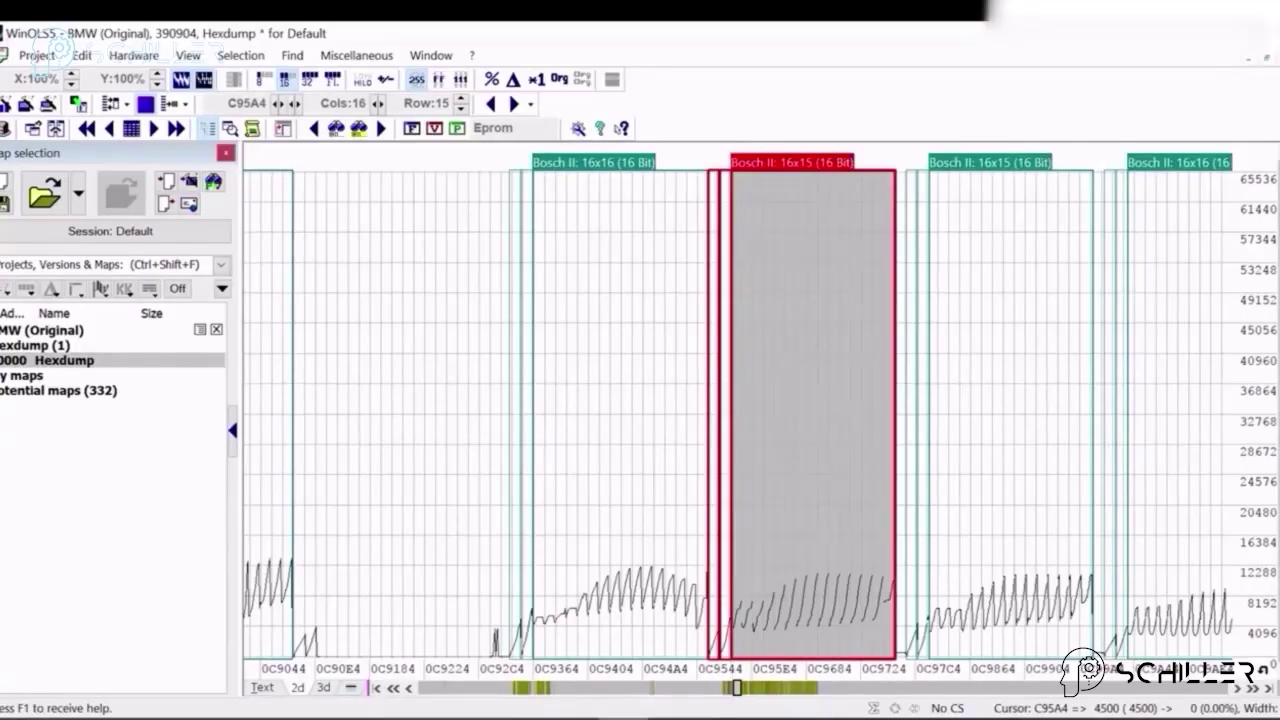
key("ctrl+f")
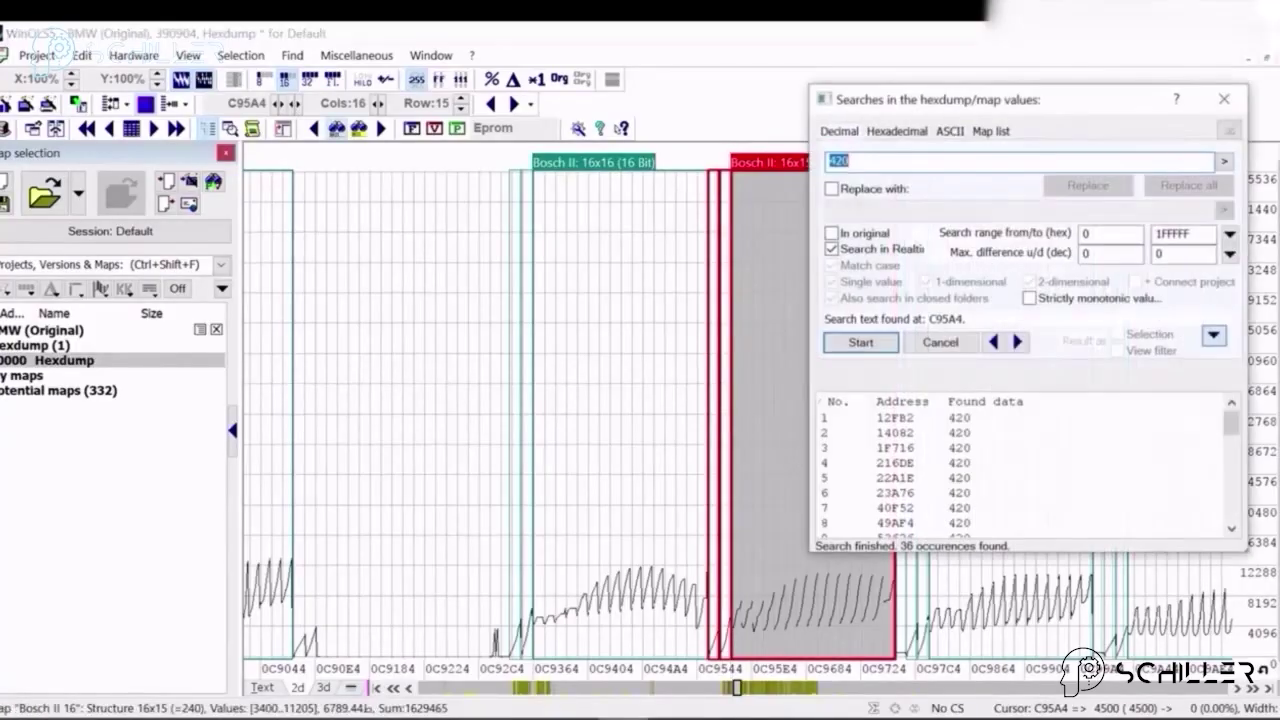
left_click(897, 131)
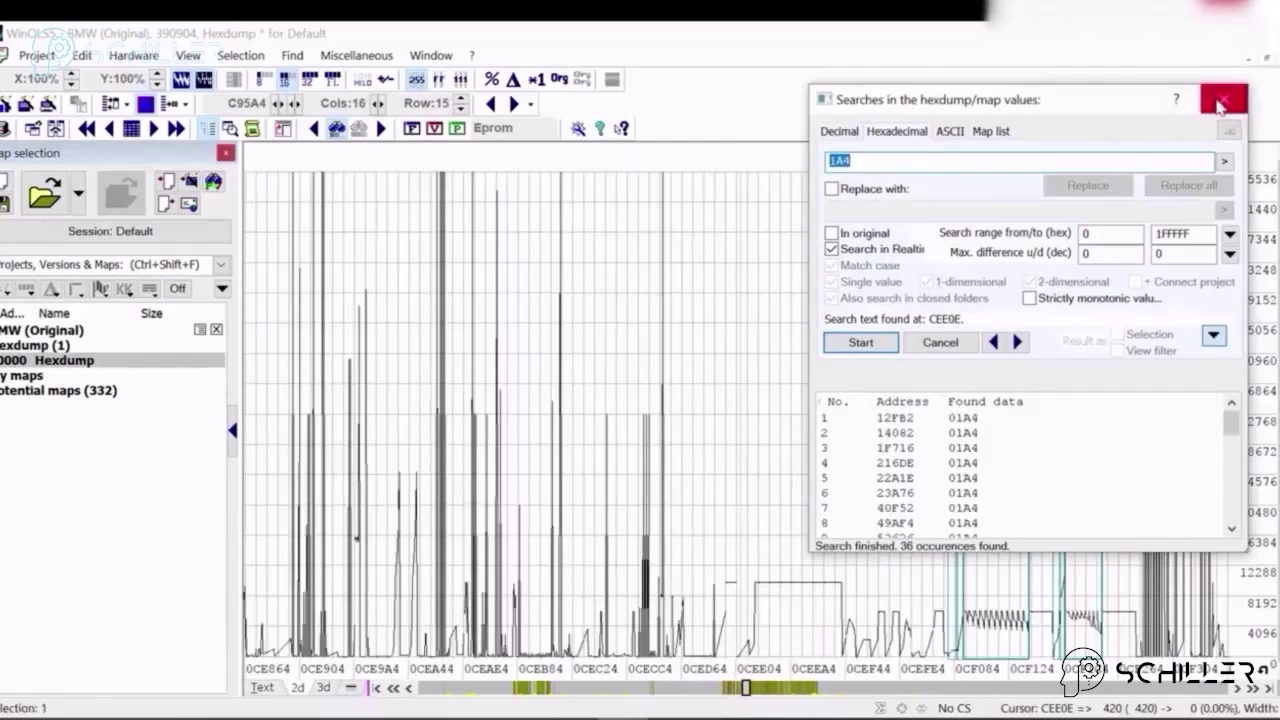
left_click(1224, 98)
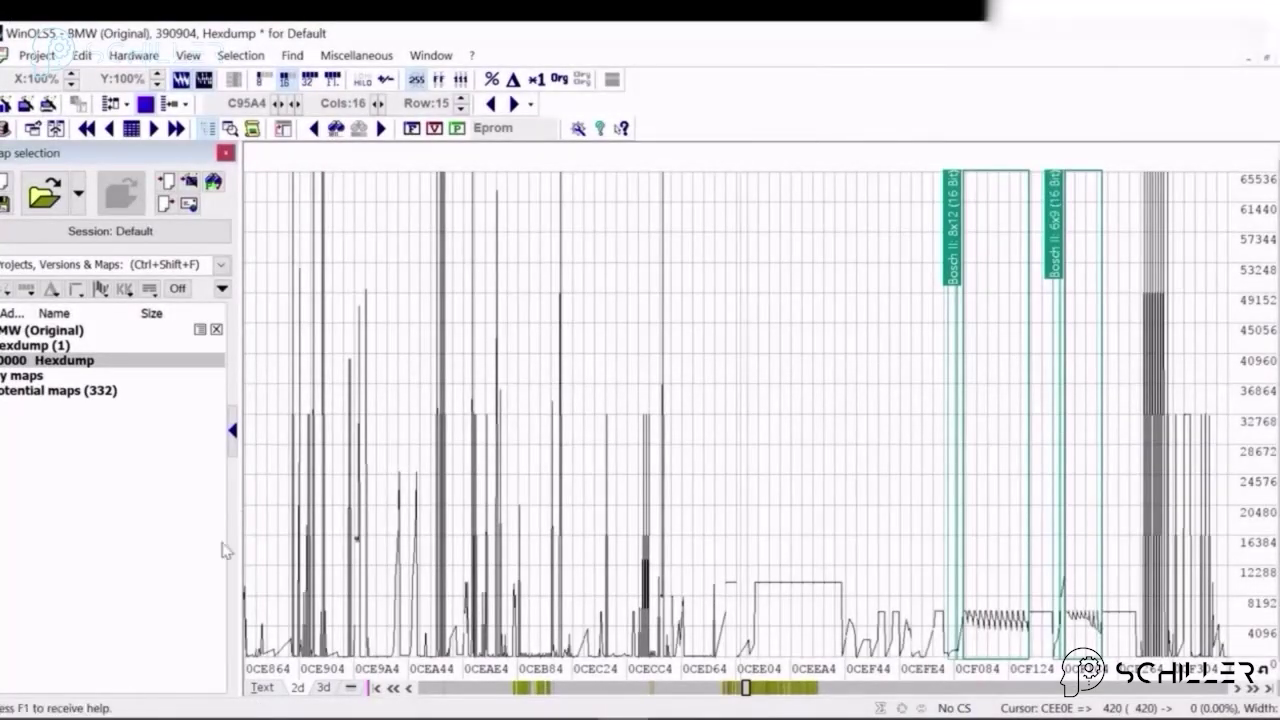
- Show the hexdump as text and step through the potential maps from CF09A up to the 8x21 Bosch II map at D85E8
left_click(263, 689)
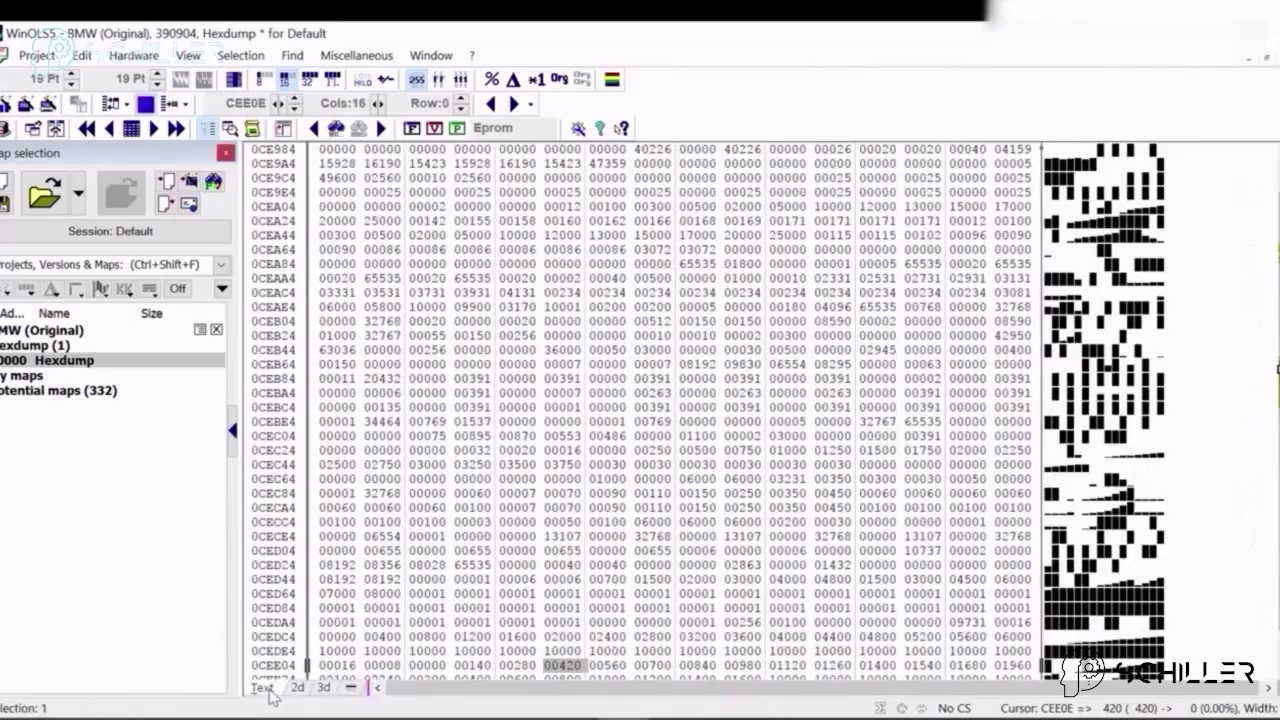
left_click(607, 240)
key("m")
scroll(610, 248, "down", 15)
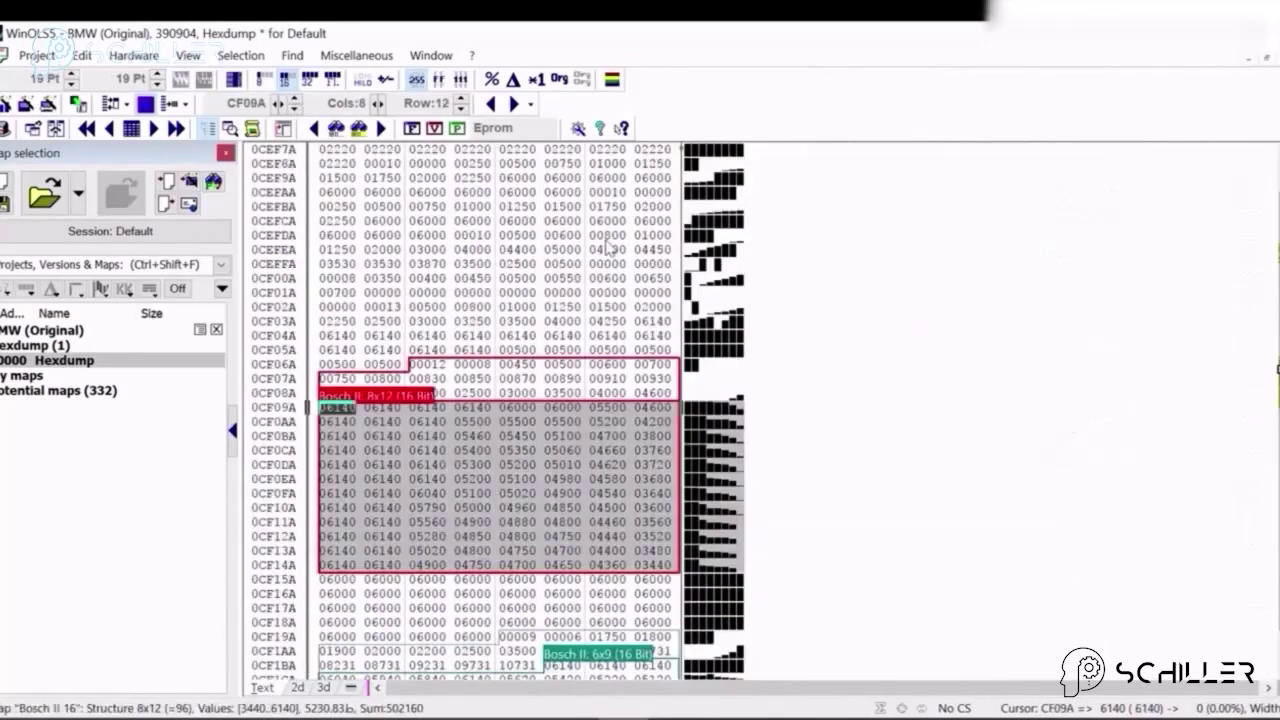
scroll(607, 240, "down", 15)
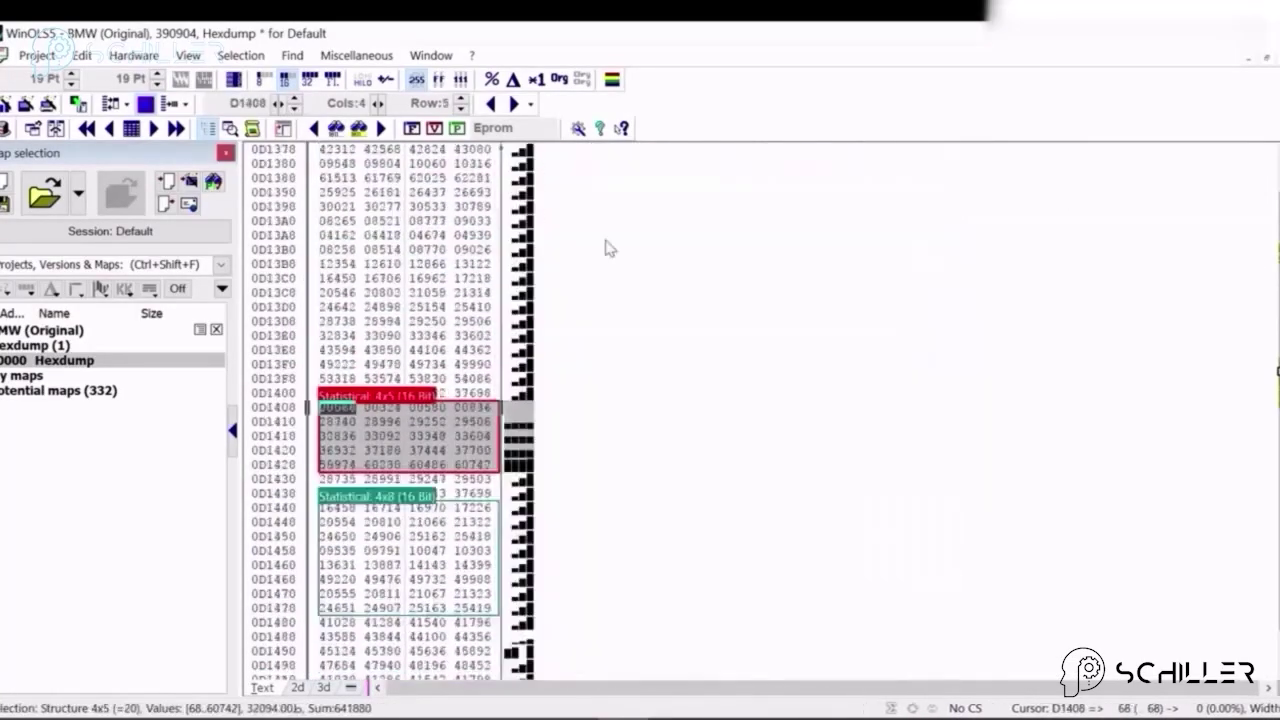
scroll(607, 245, "down", 20)
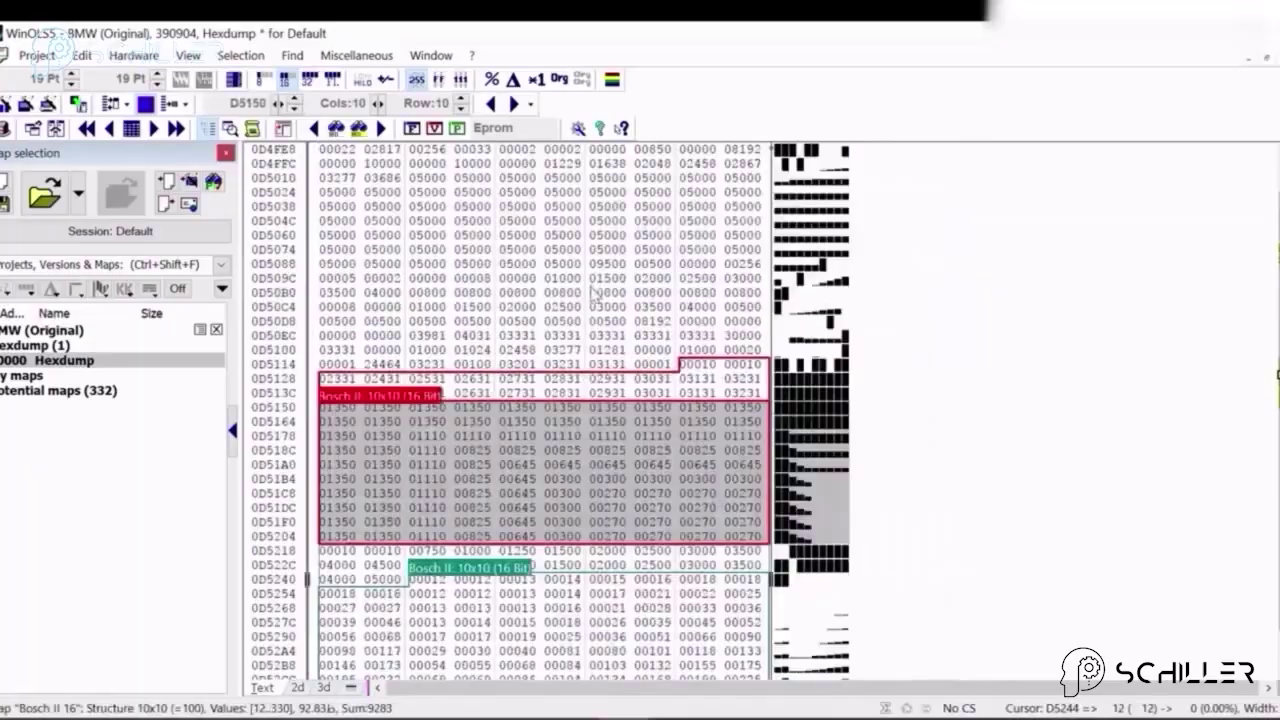
scroll(517, 457, "down", 15)
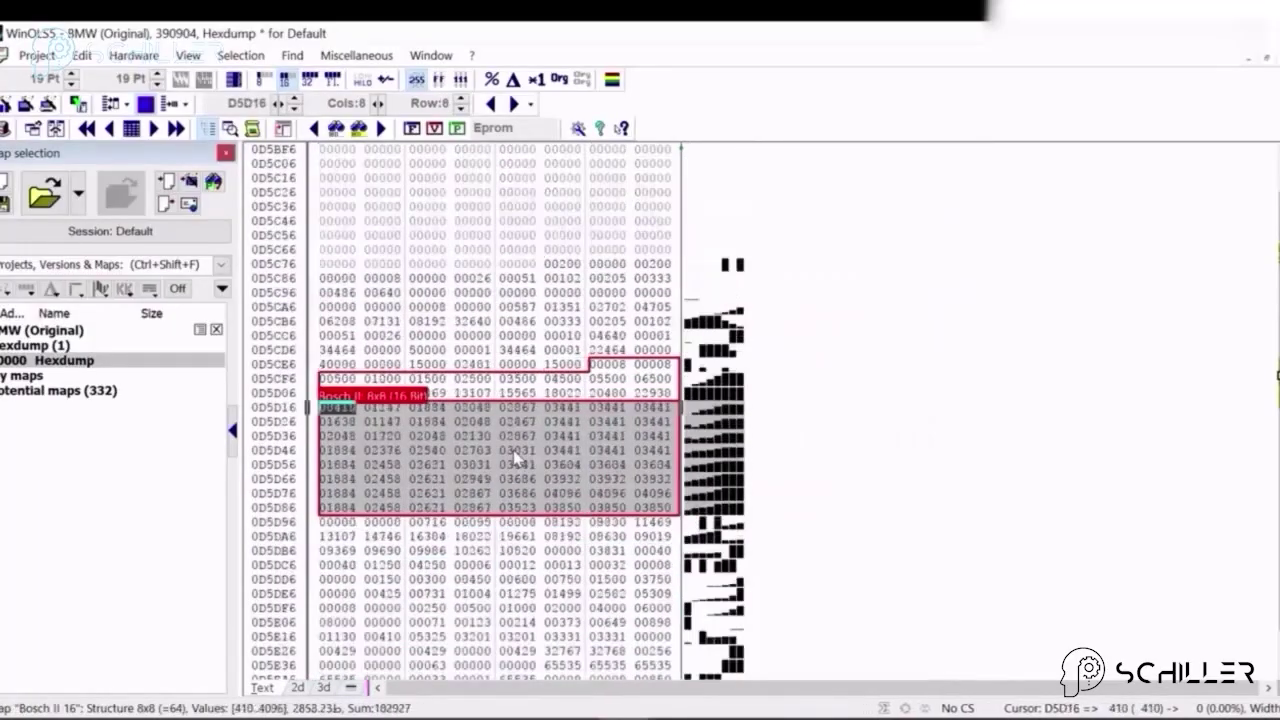
scroll(517, 457, "down", 10)
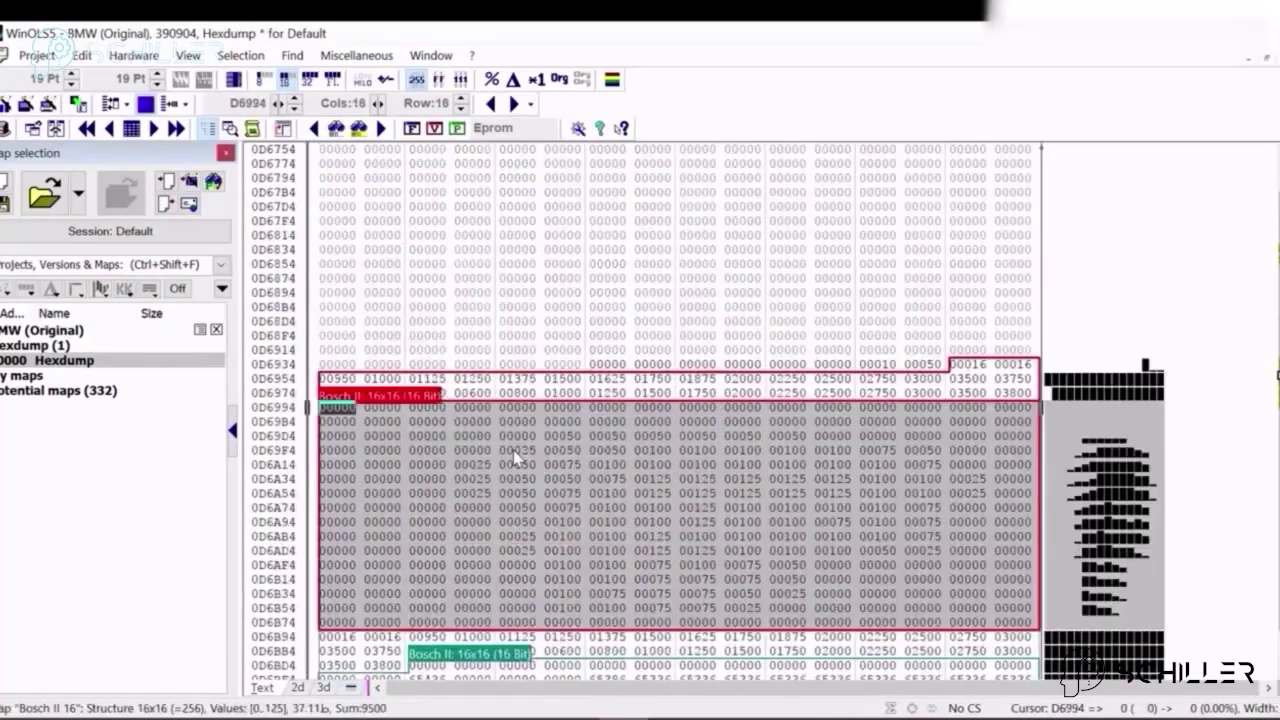
scroll(517, 457, "down", 10)
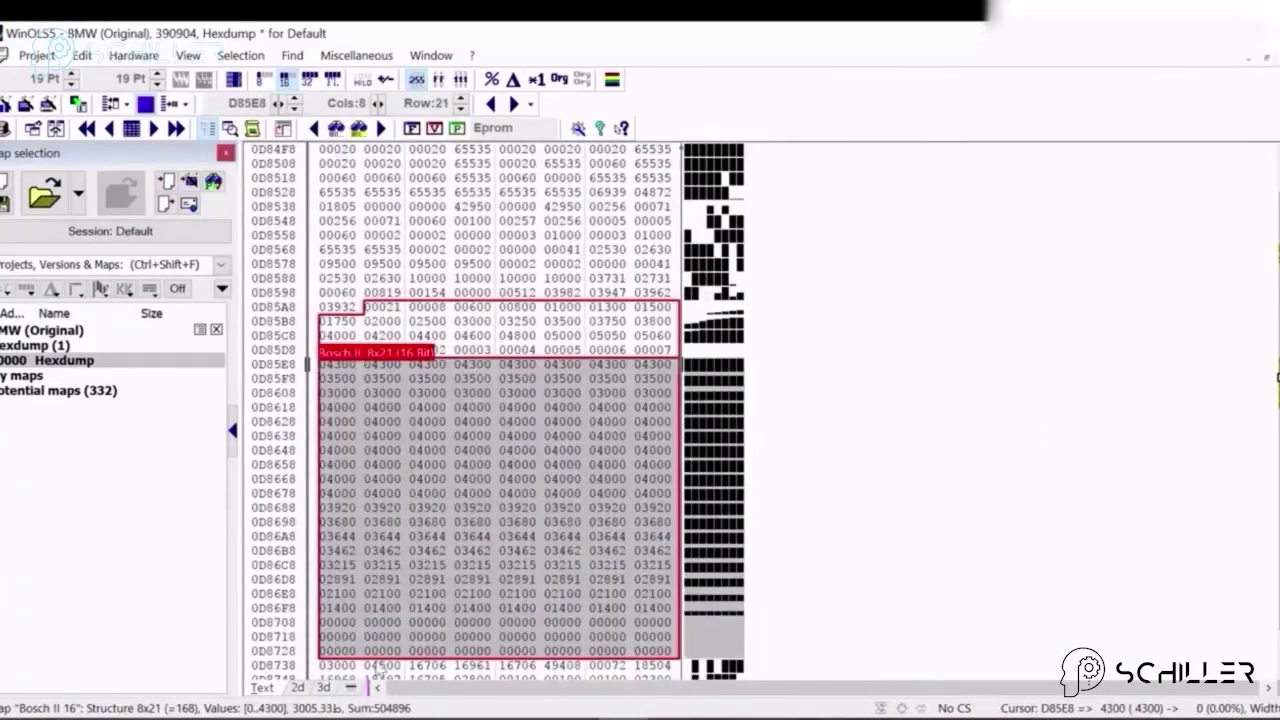
- Display the 8x21 Bosch II map at D85E8 in 2D at 200% horizontal zoom and open it as a map under My maps
left_click(296, 688)
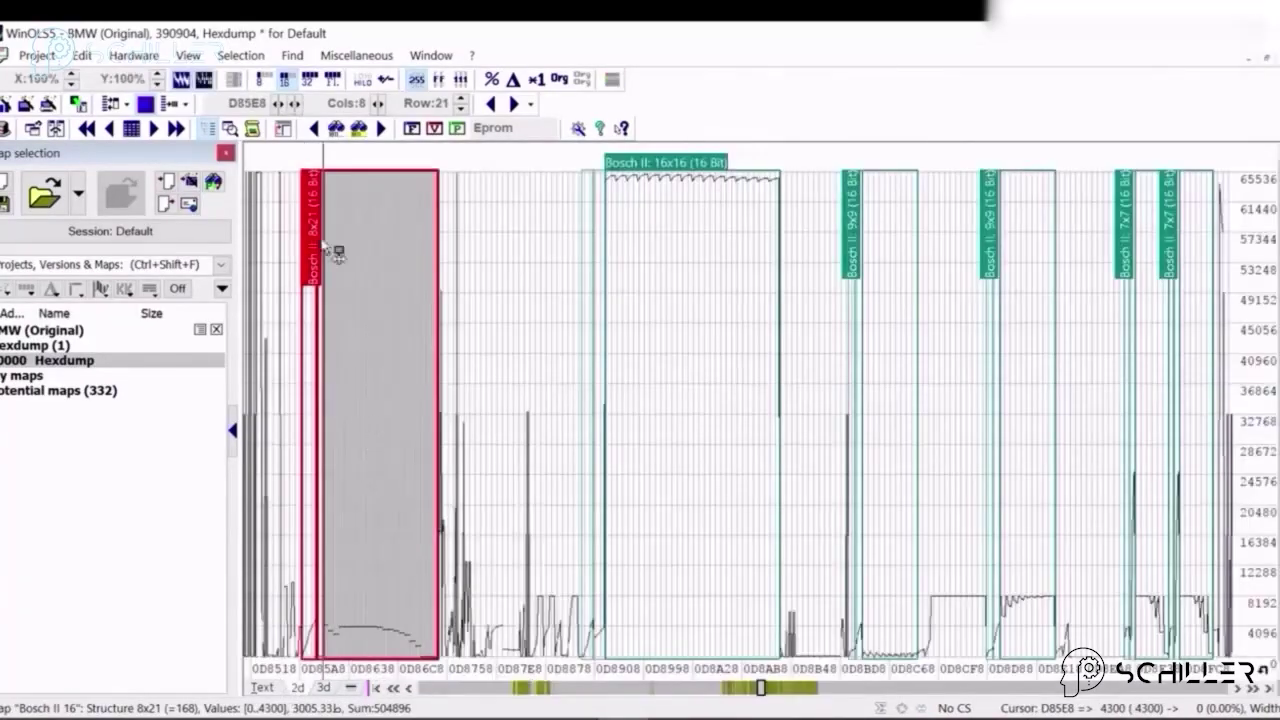
left_click(71, 74)
double_click(357, 164)
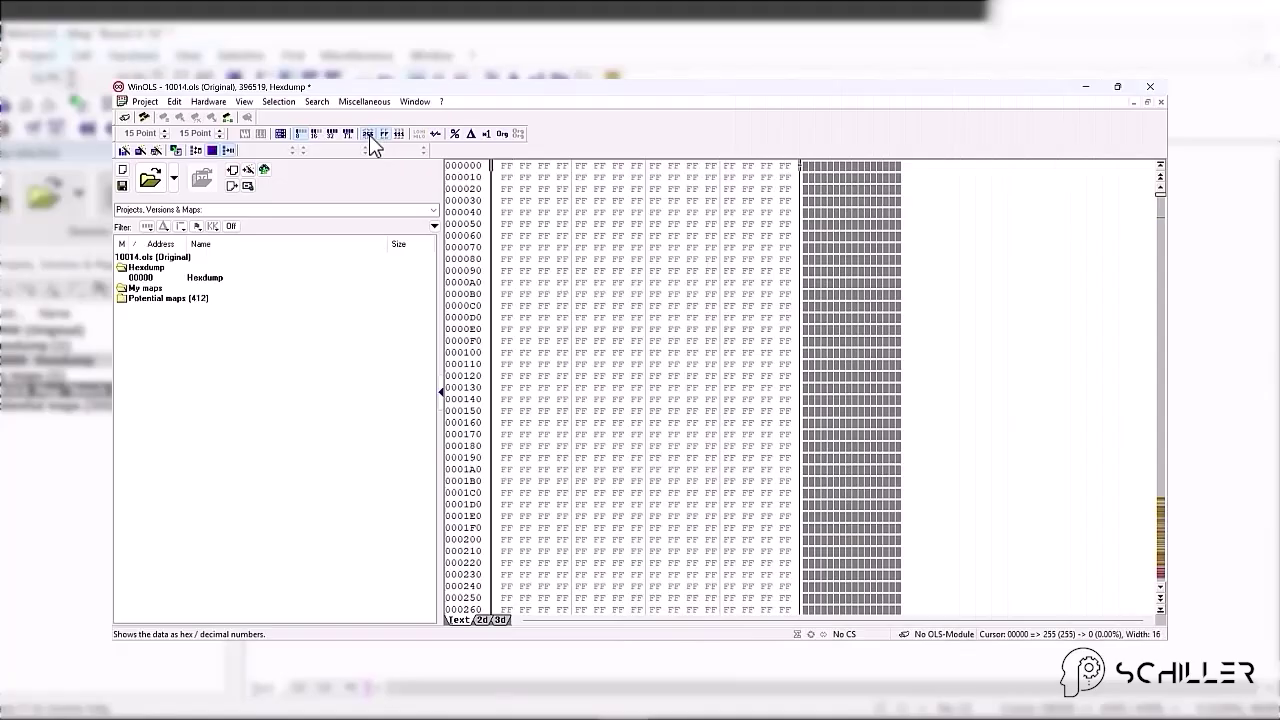
- In the 10014.ols project, toggle the hexdump between decimal and hexadecimal display and select a block of bytes around 1AECB0
left_click(368, 134)
left_click(383, 134)
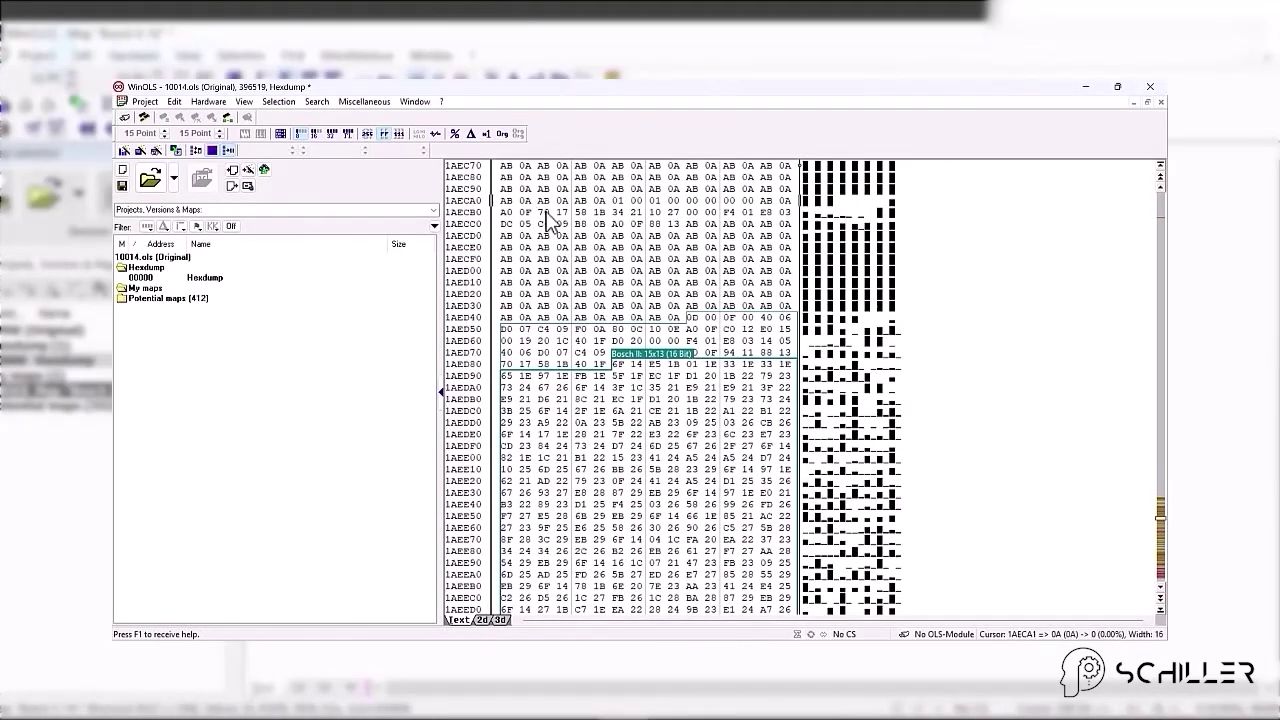
left_click_drag(526, 201, 776, 287)
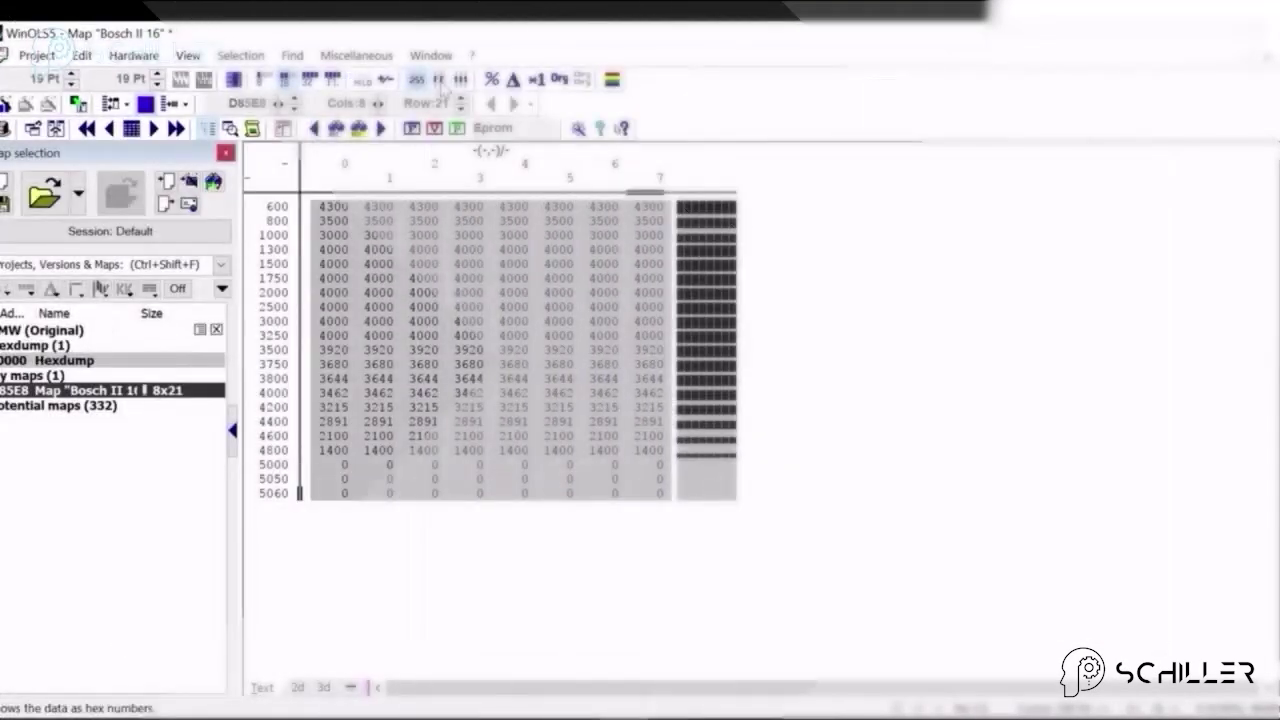
- View the opened 8x21 map in hexadecimal and back in decimal, and inspect its 800 and 3000 rows and the 3000 axis entry
left_click(432, 84)
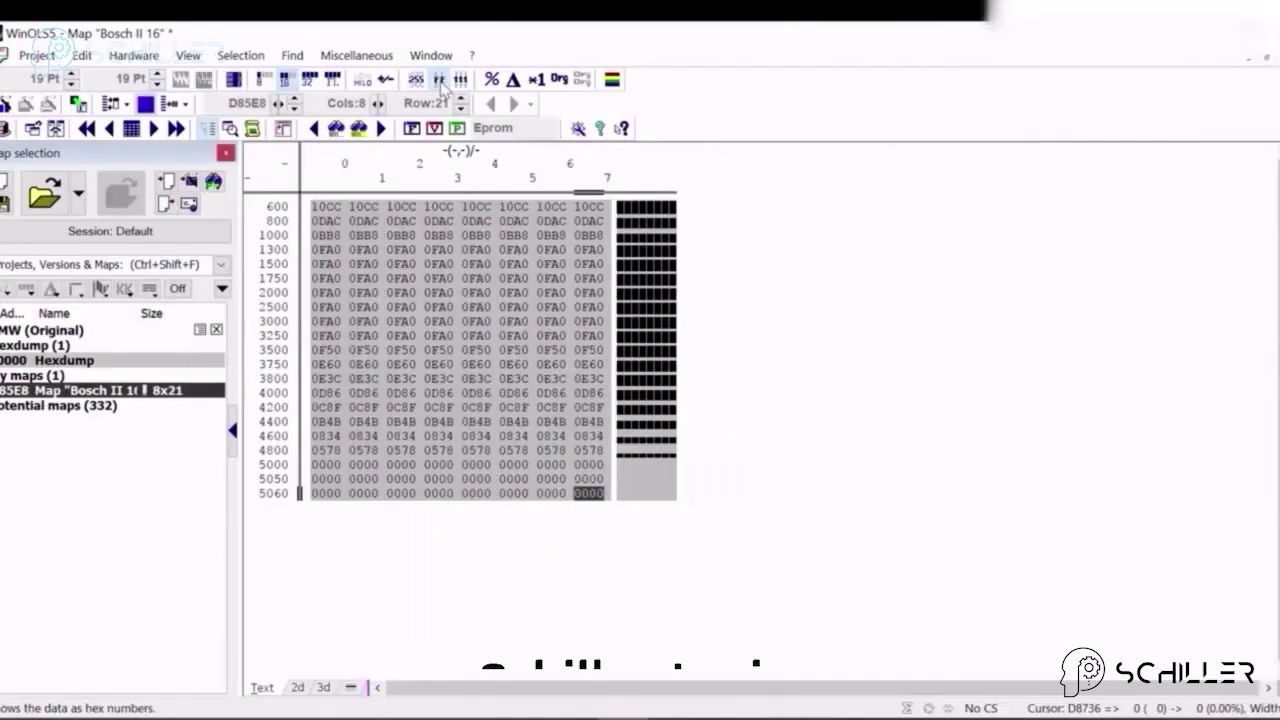
left_click(416, 79)
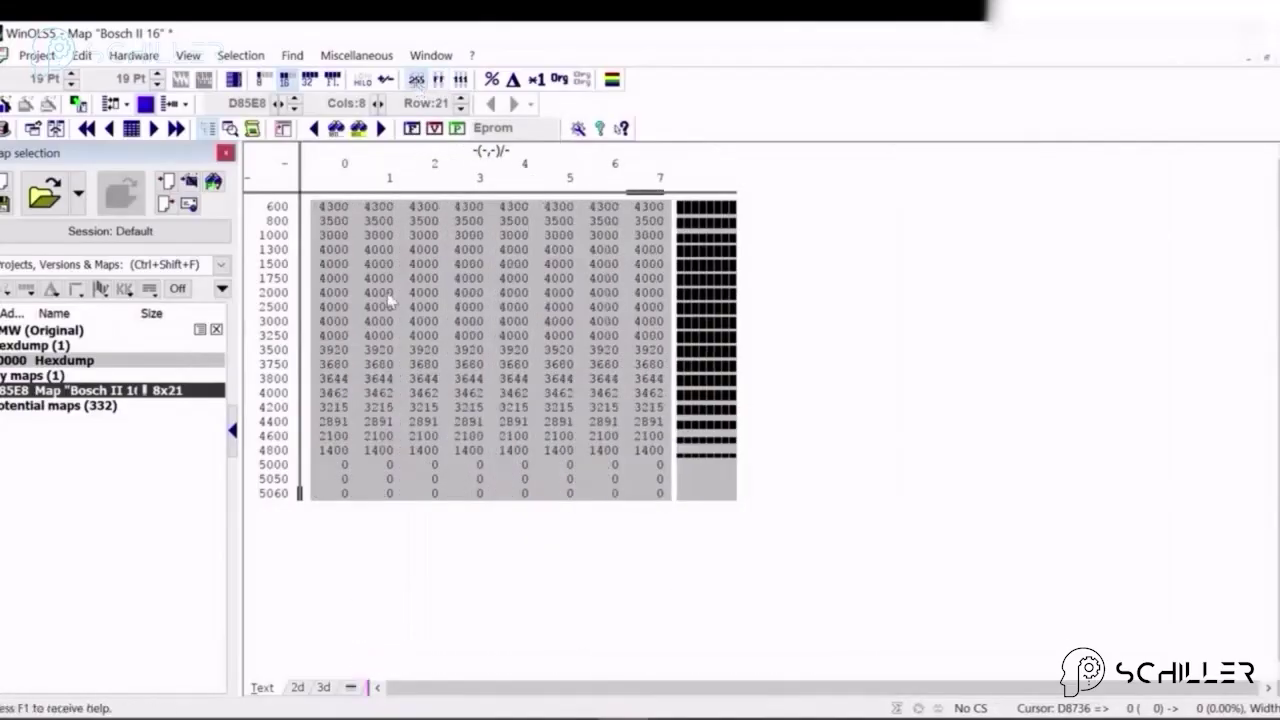
left_click(334, 222)
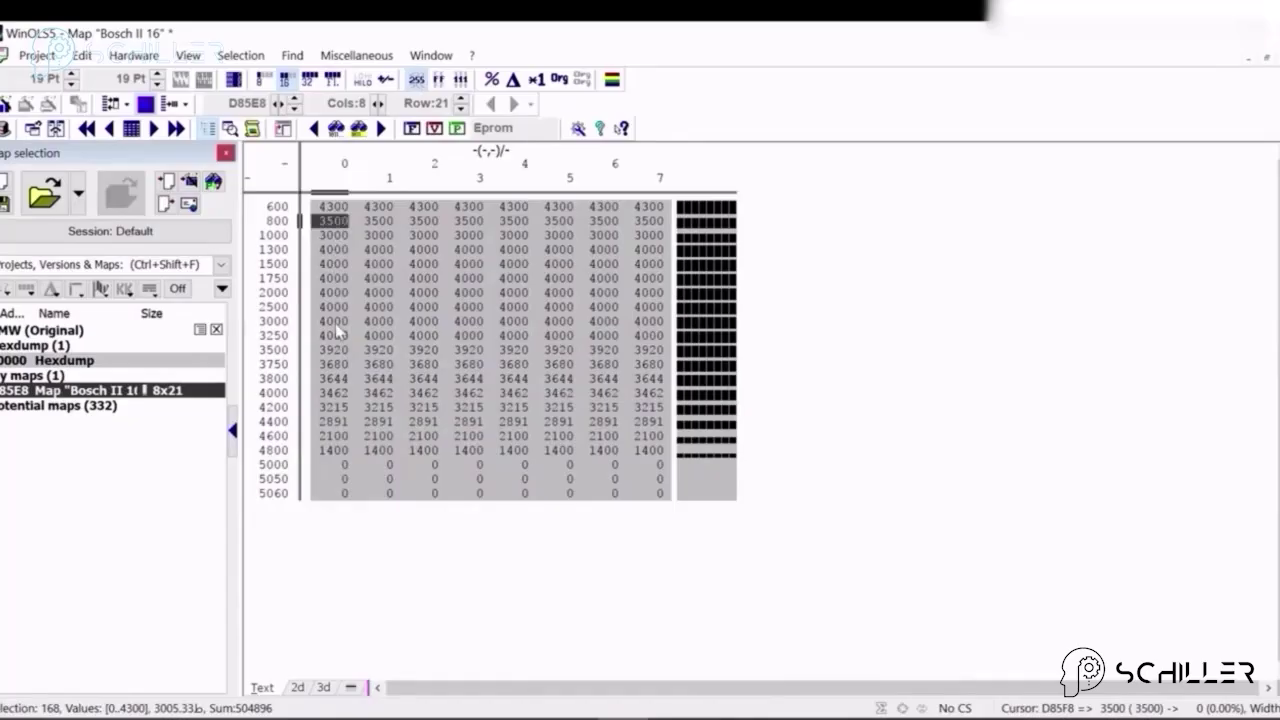
left_click(335, 322)
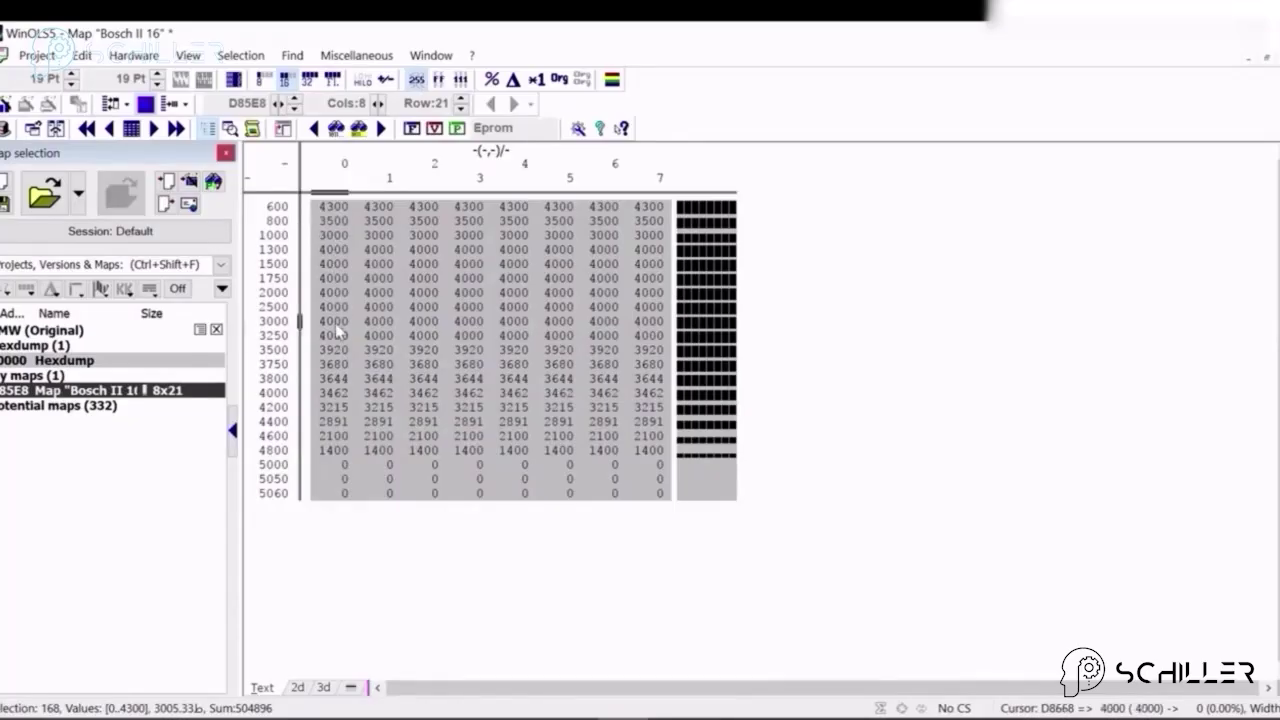
left_click(270, 328)
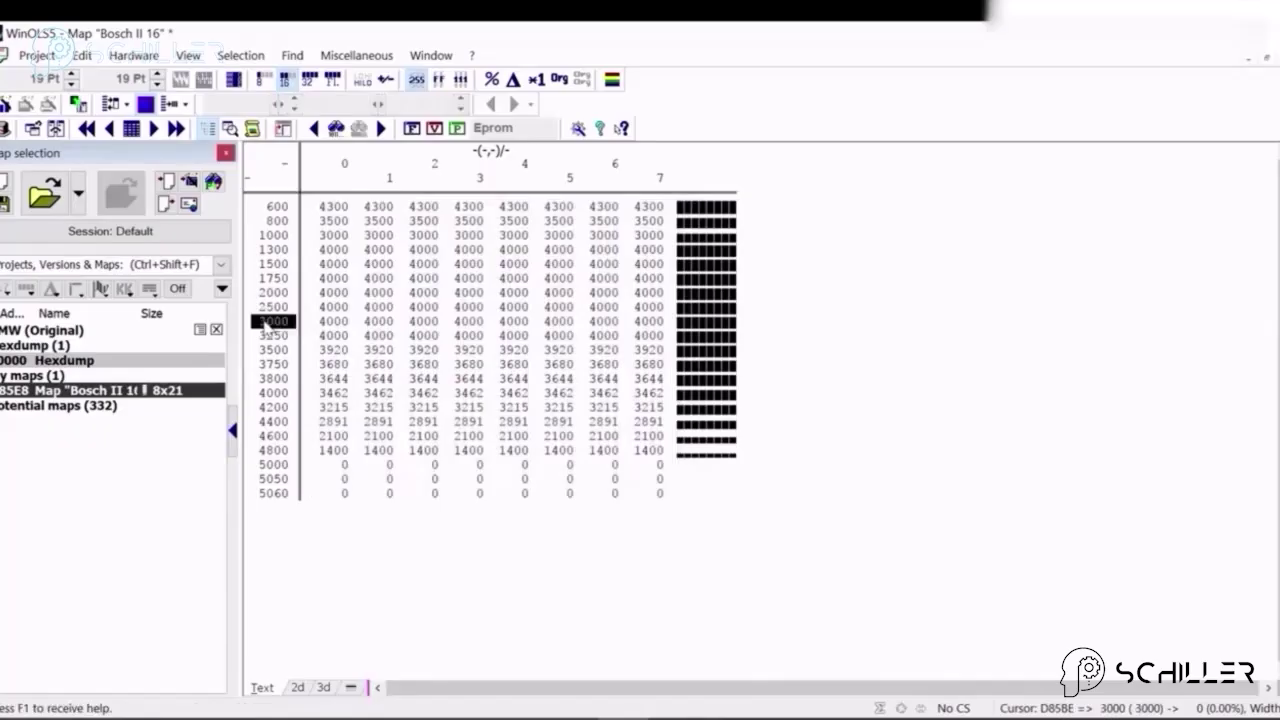
- Switch to ECM Titanium and view the Maximum torque limiter f(gear) #1 and Limiter of Maximum torque f(APS) maps
left_click(833, 709)
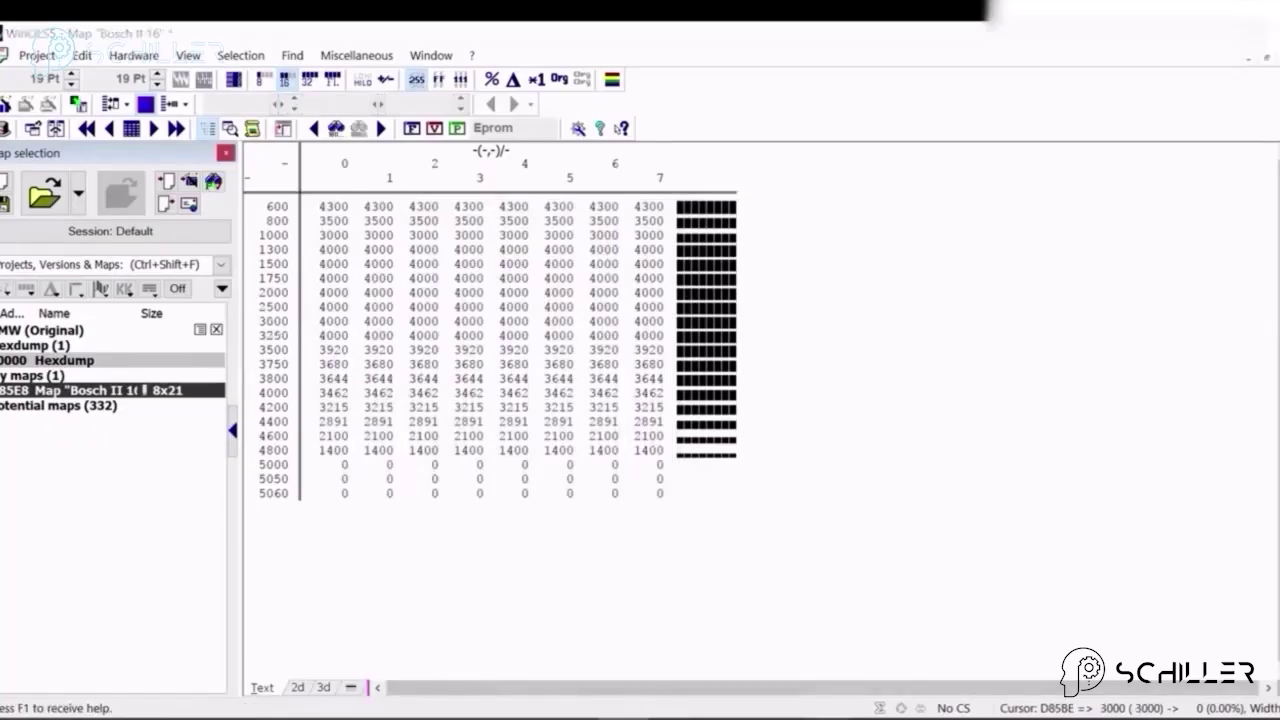
scroll(827, 420, "up", 1)
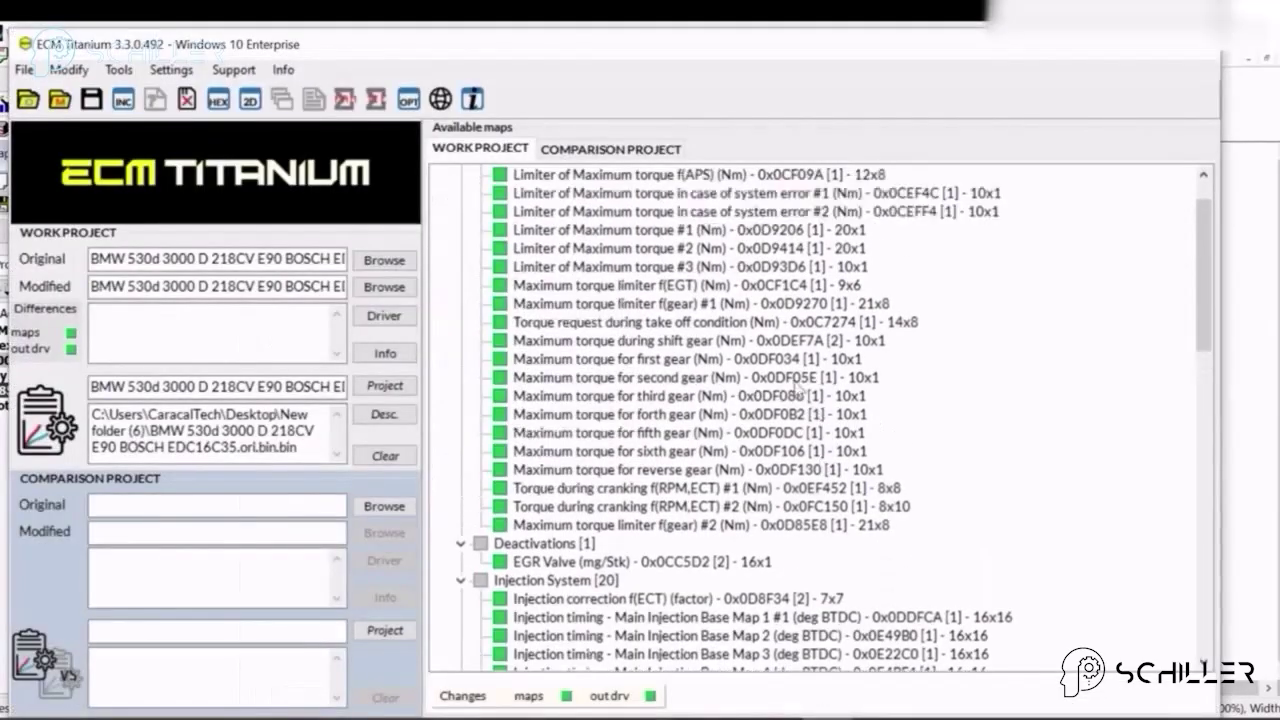
double_click(754, 305)
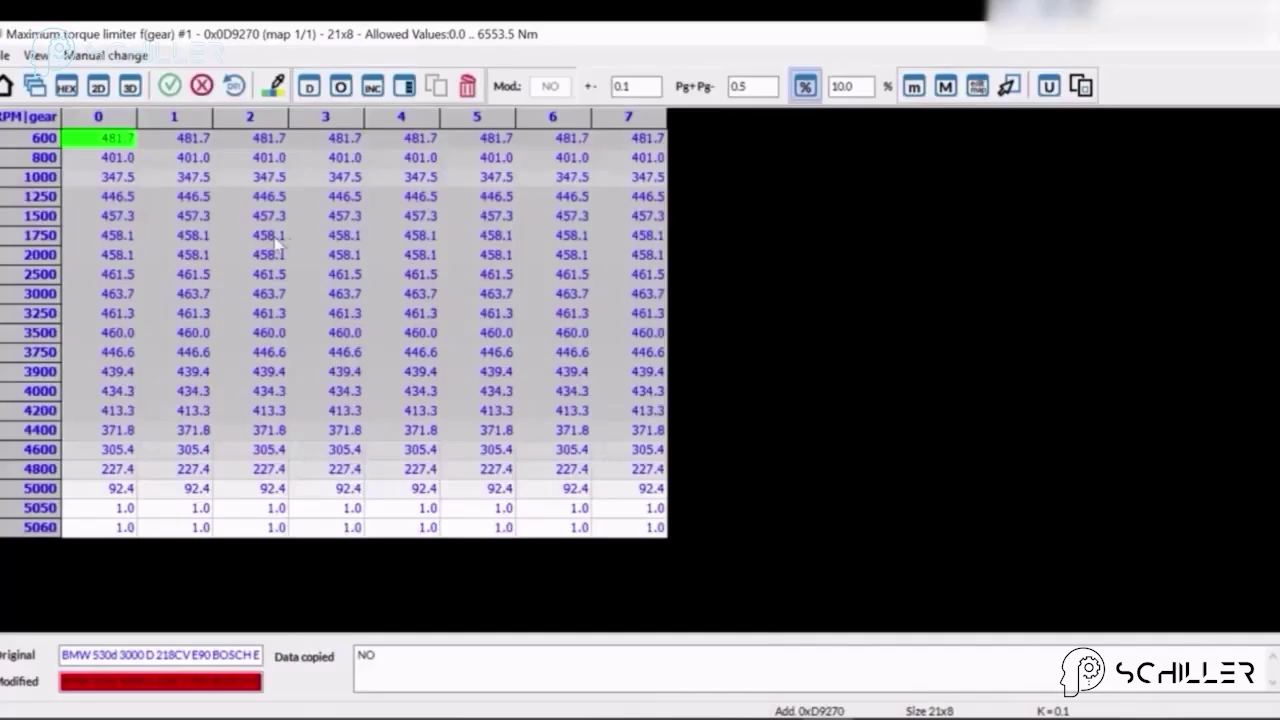
key("Escape")
scroll(954, 388, "up", 2)
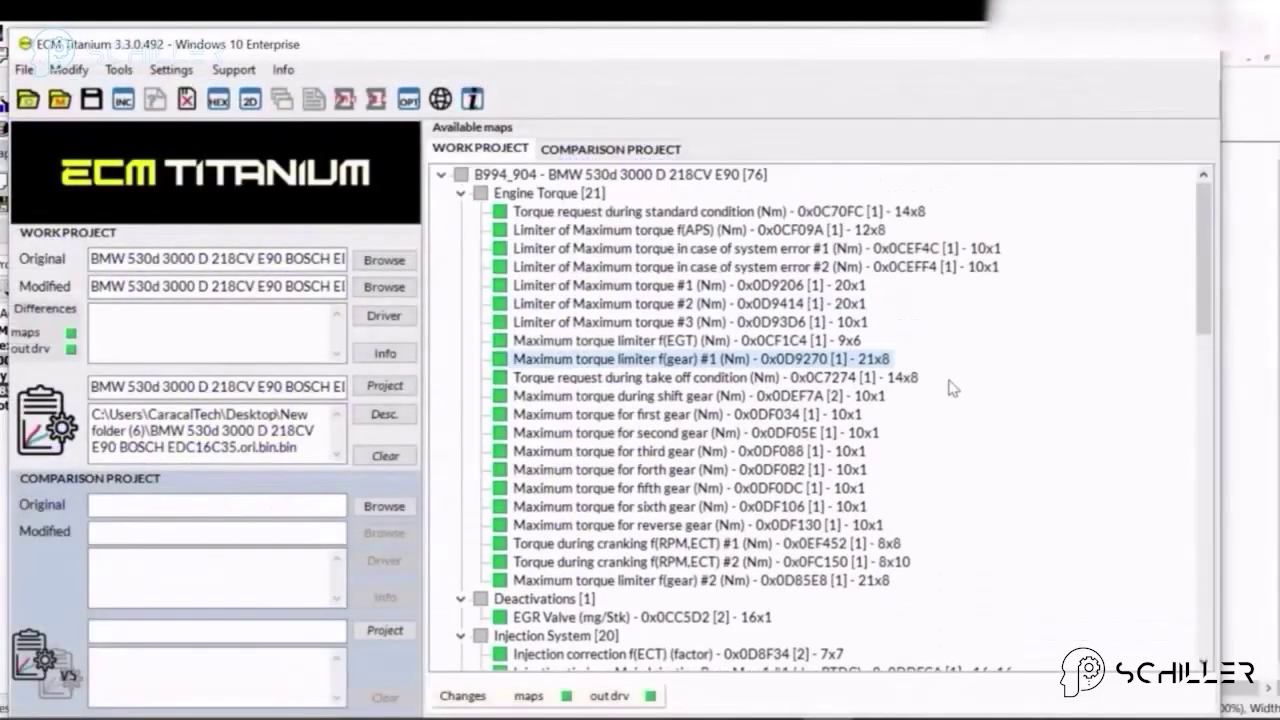
double_click(872, 231)
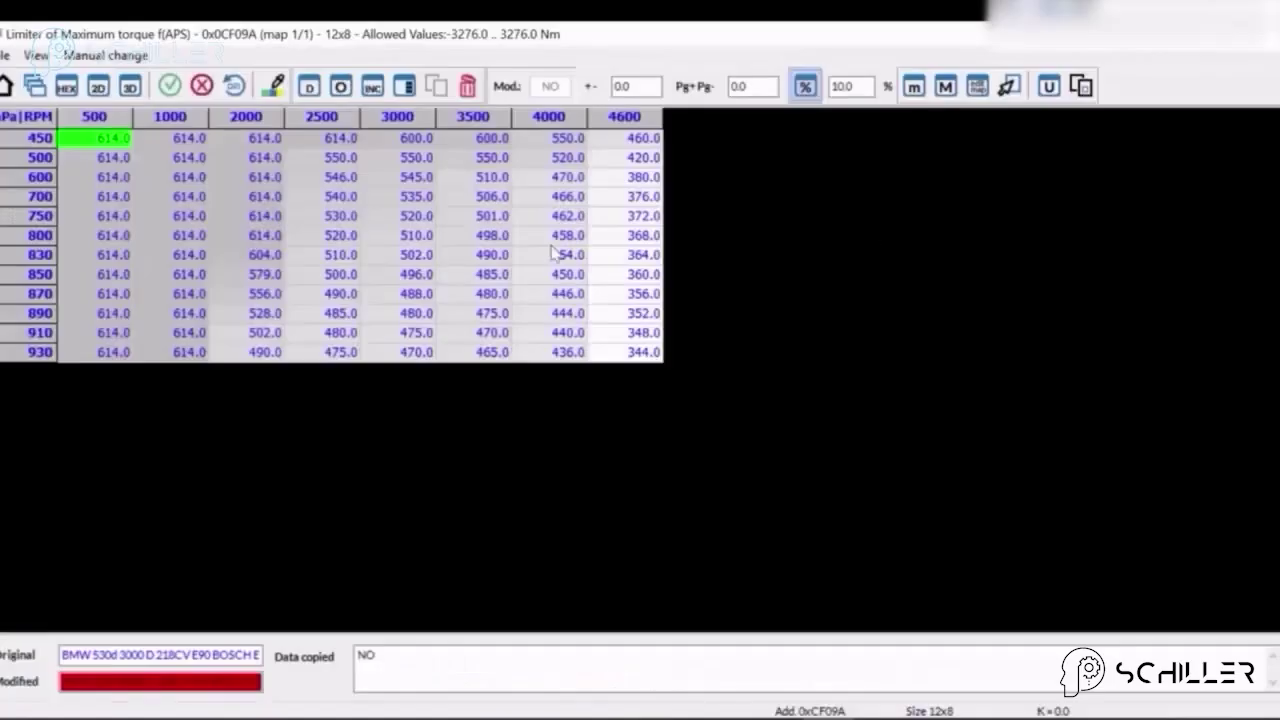
key("Escape")
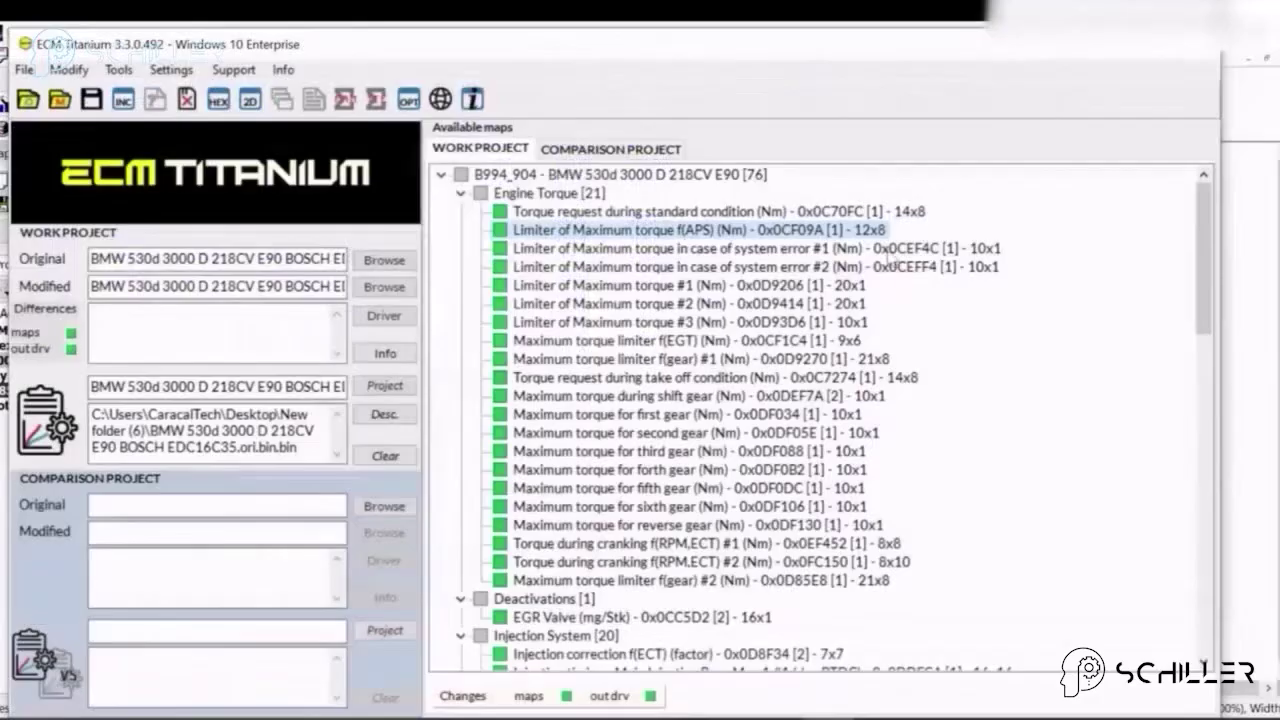
- Reopen Maximum torque limiter f(gear) #1, inspect the 1500 rpm value for gear 0, and close the map
double_click(843, 359)
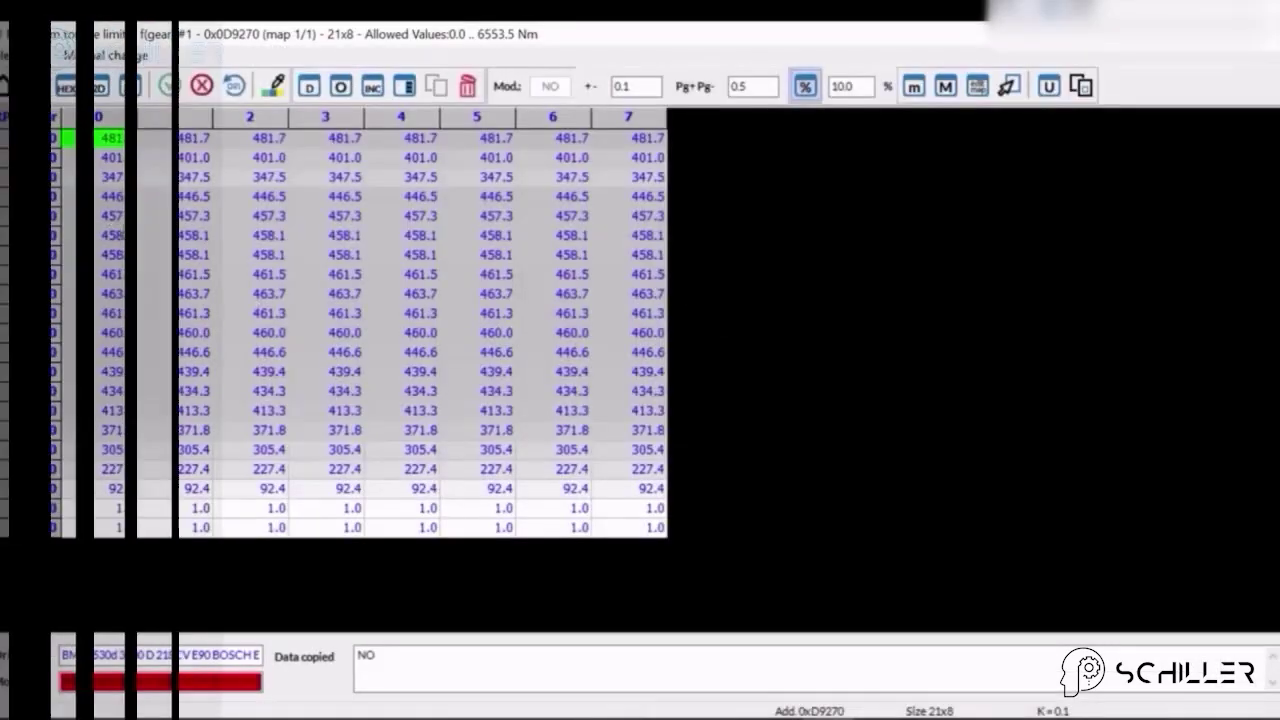
left_click(111, 217)
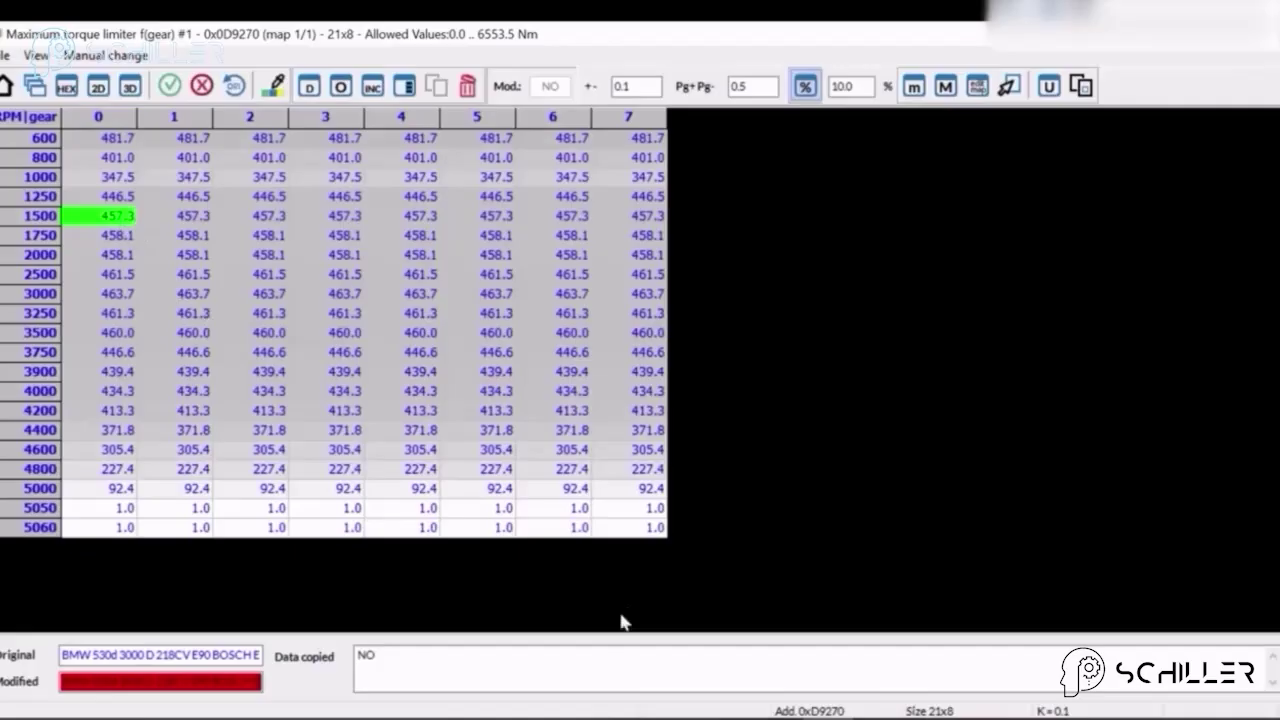
mouse_move(622, 719)
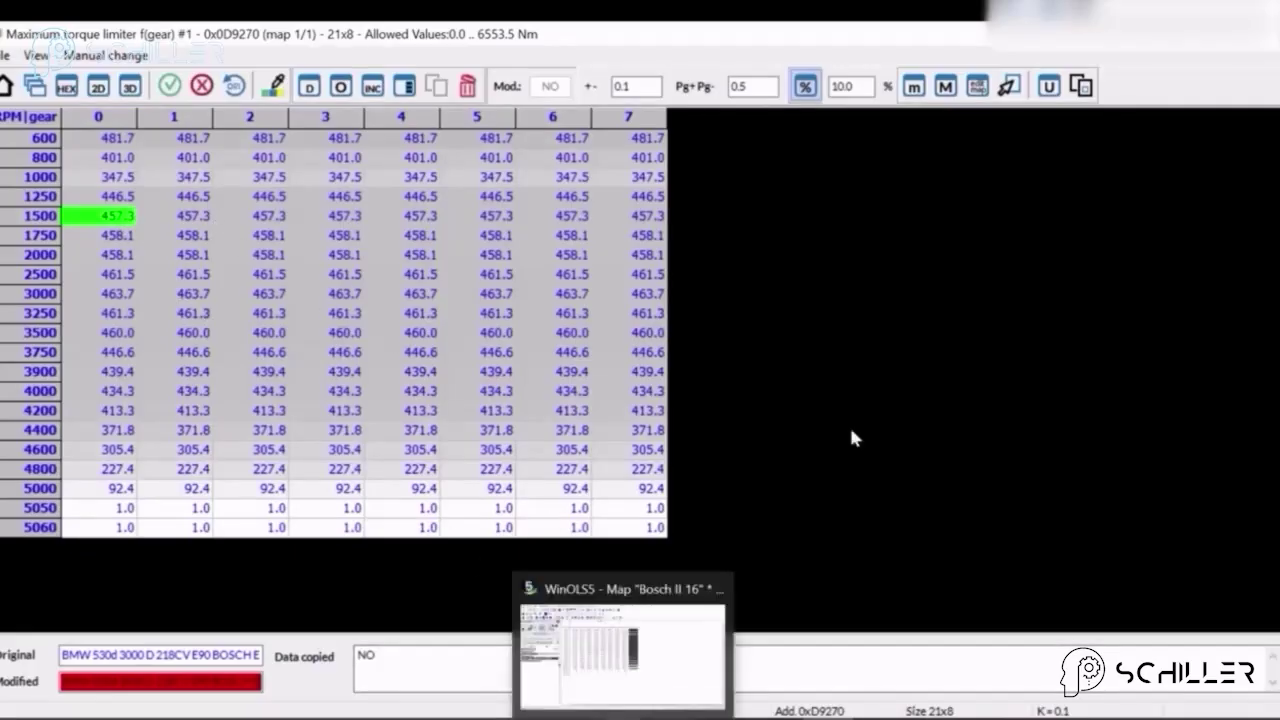
key("Escape")
- Open Injection timing - Main Injection Base Map 1 #1 at 0x0DDFCA and show it in the hex editor
scroll(712, 422, "down", 1)
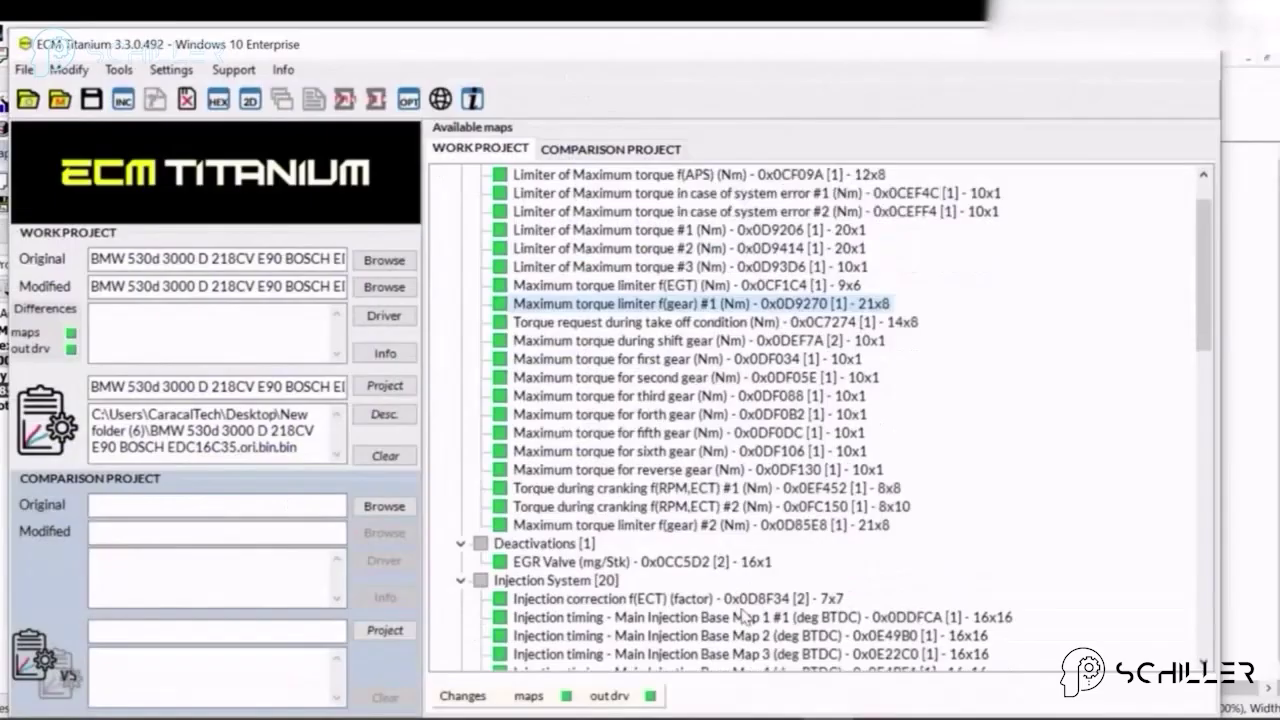
scroll(742, 612, "down", 7)
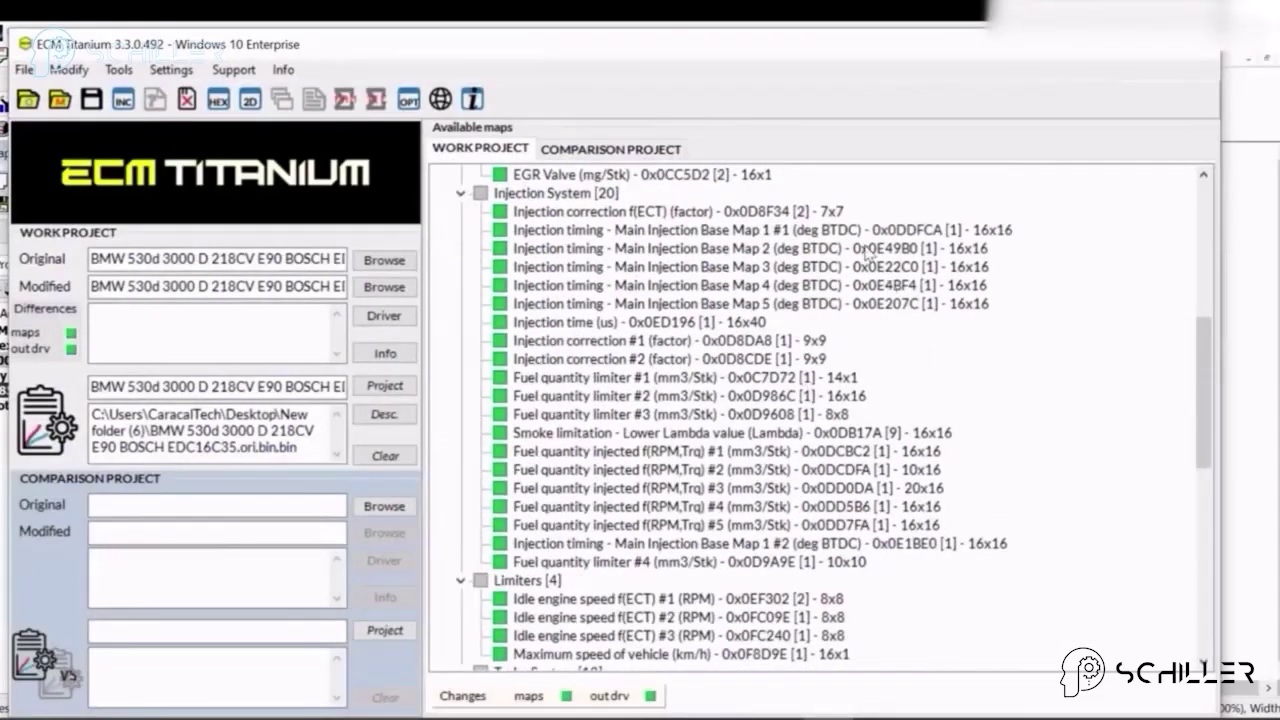
double_click(860, 230)
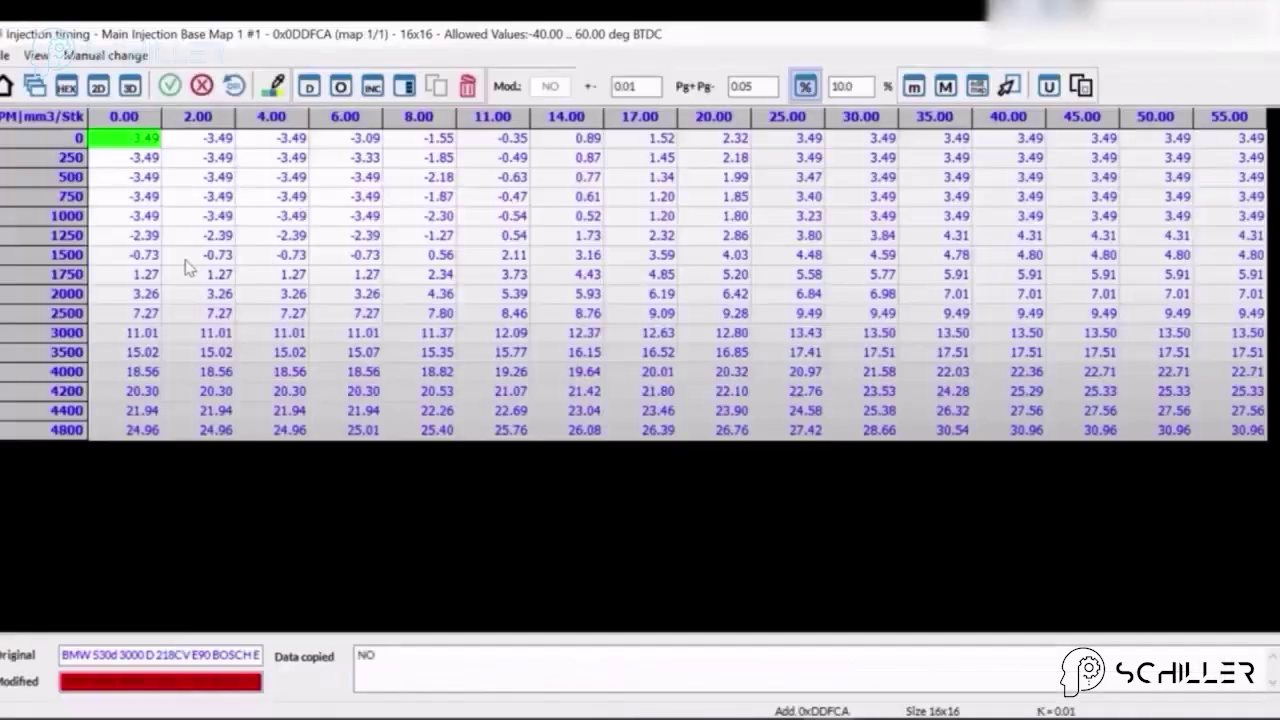
left_click(68, 86)
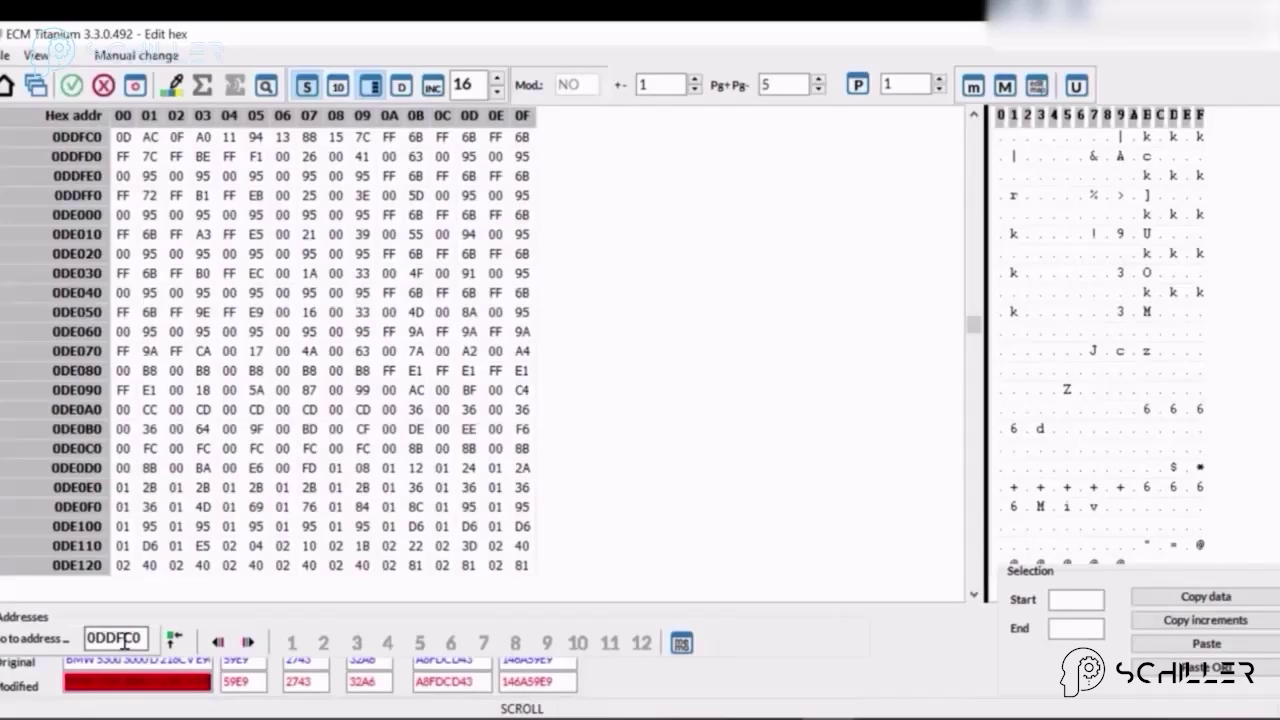
- Copy the address 0DDFC0, switch to WinOLS and go to that address in the BMW hexdump
key("ctrl+c")
key("alt+Tab")
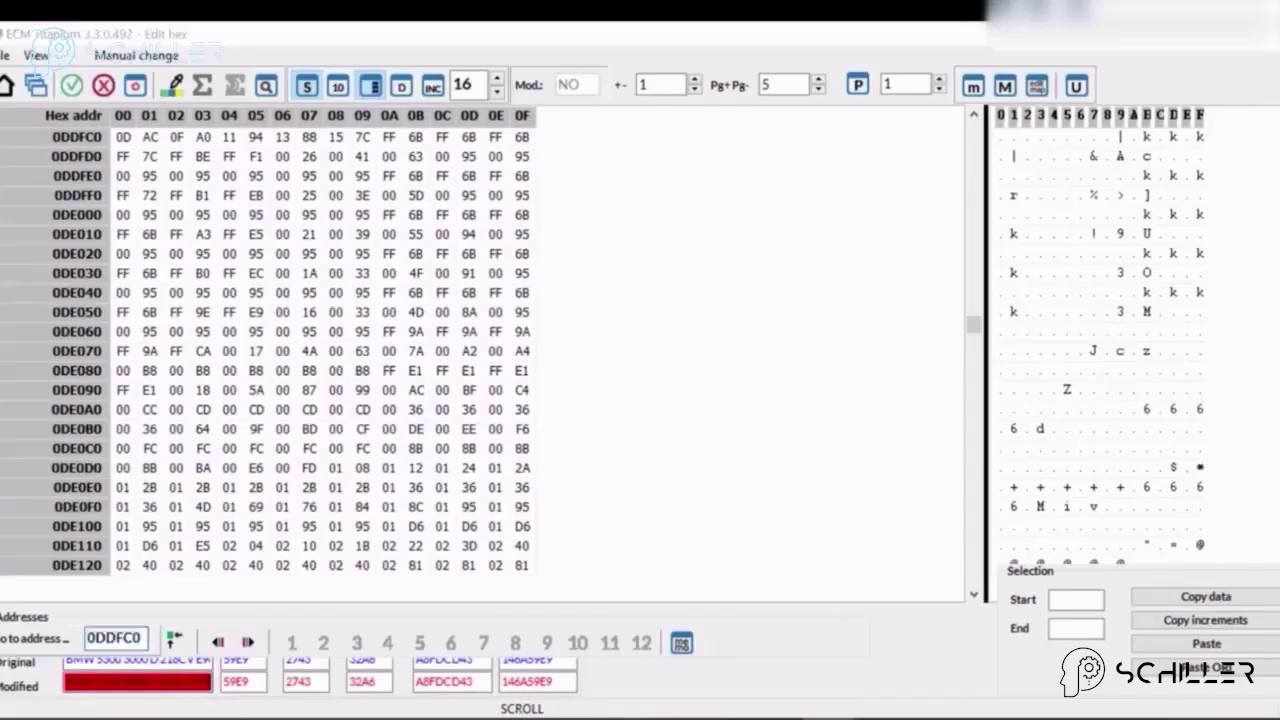
key("Escape")
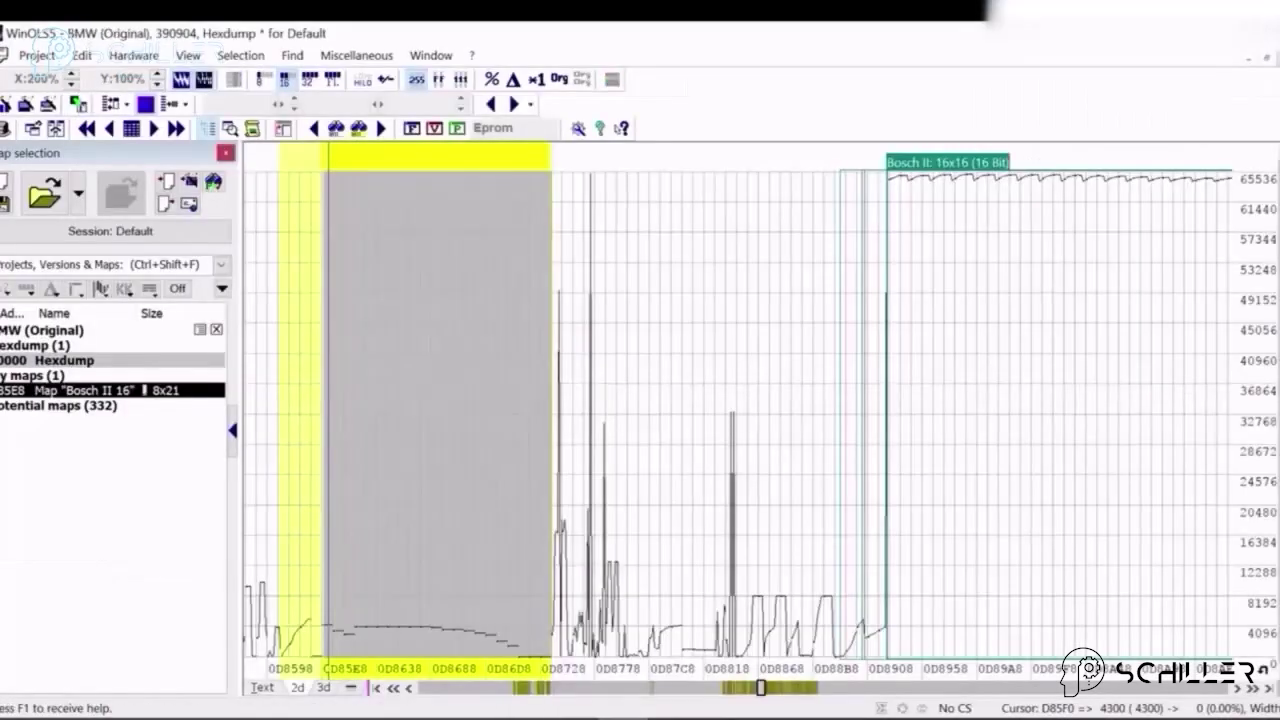
key("ctrl+g")
key("ctrl+v")
key("Return")
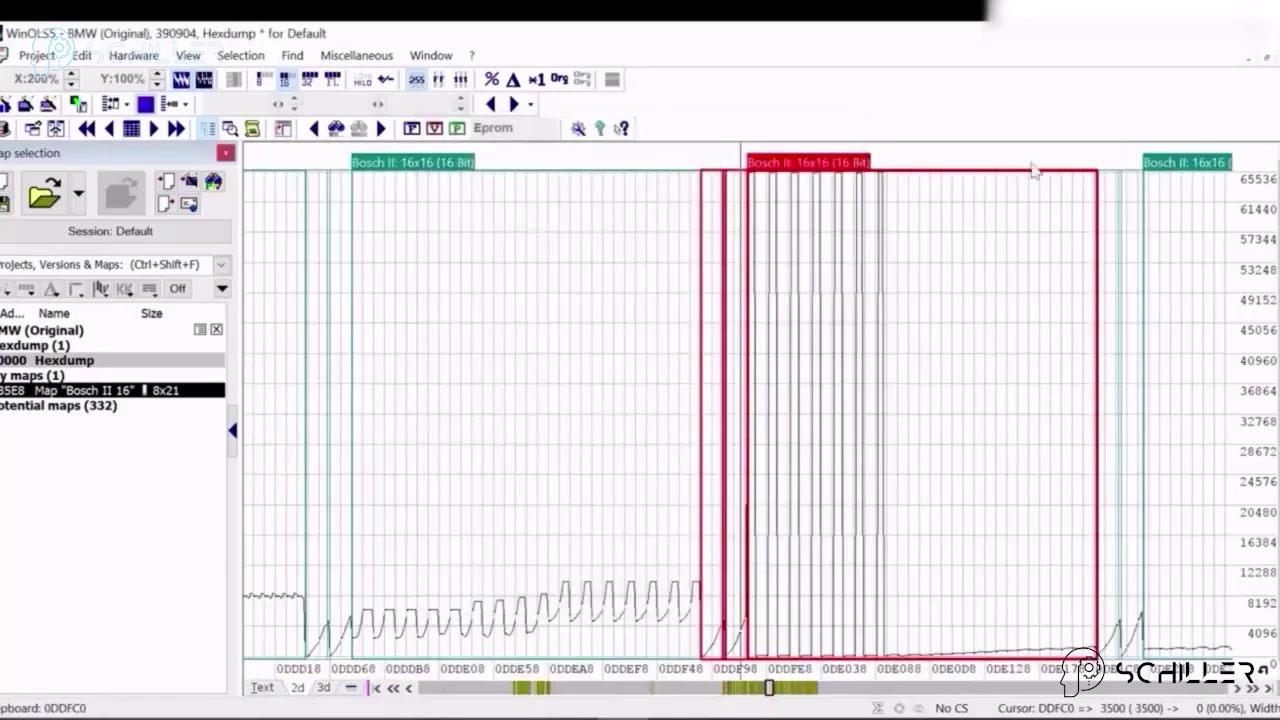
- Open the 16x16 potential map at 0DDFCA and compare its last 4800 rpm value with the same cell in ECM Titanium
double_click(776, 183)
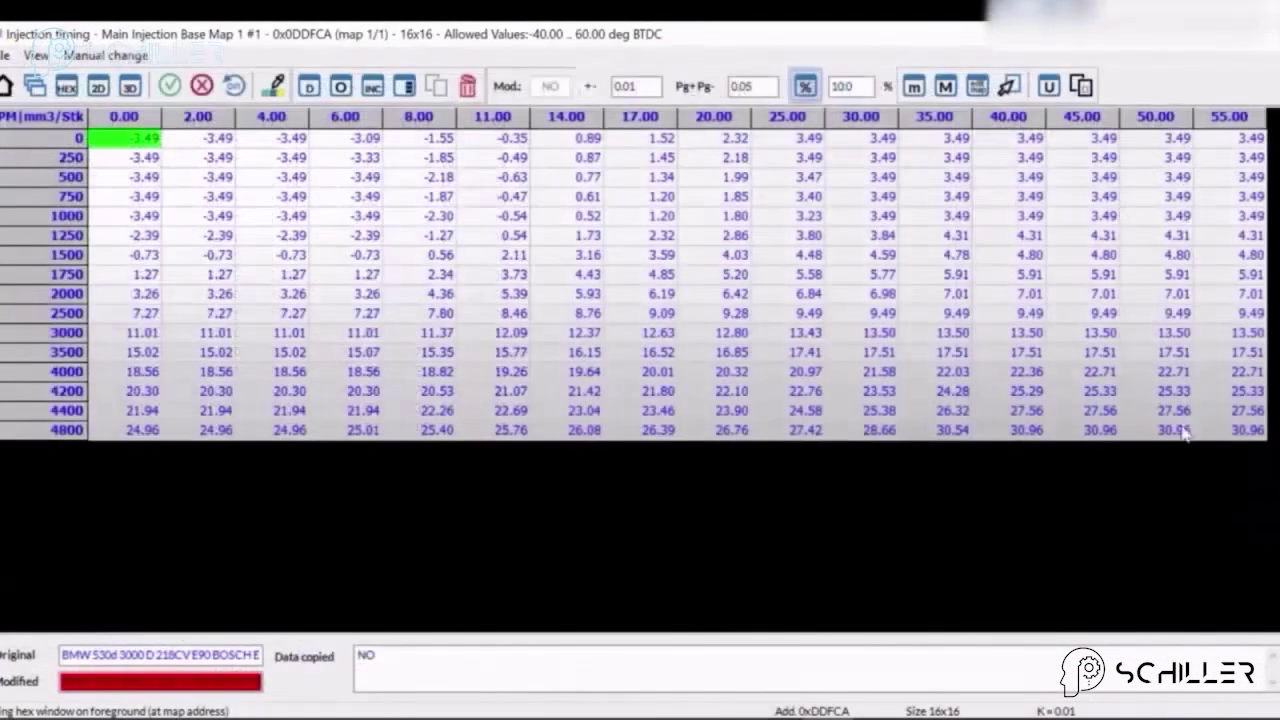
left_click(1241, 432)
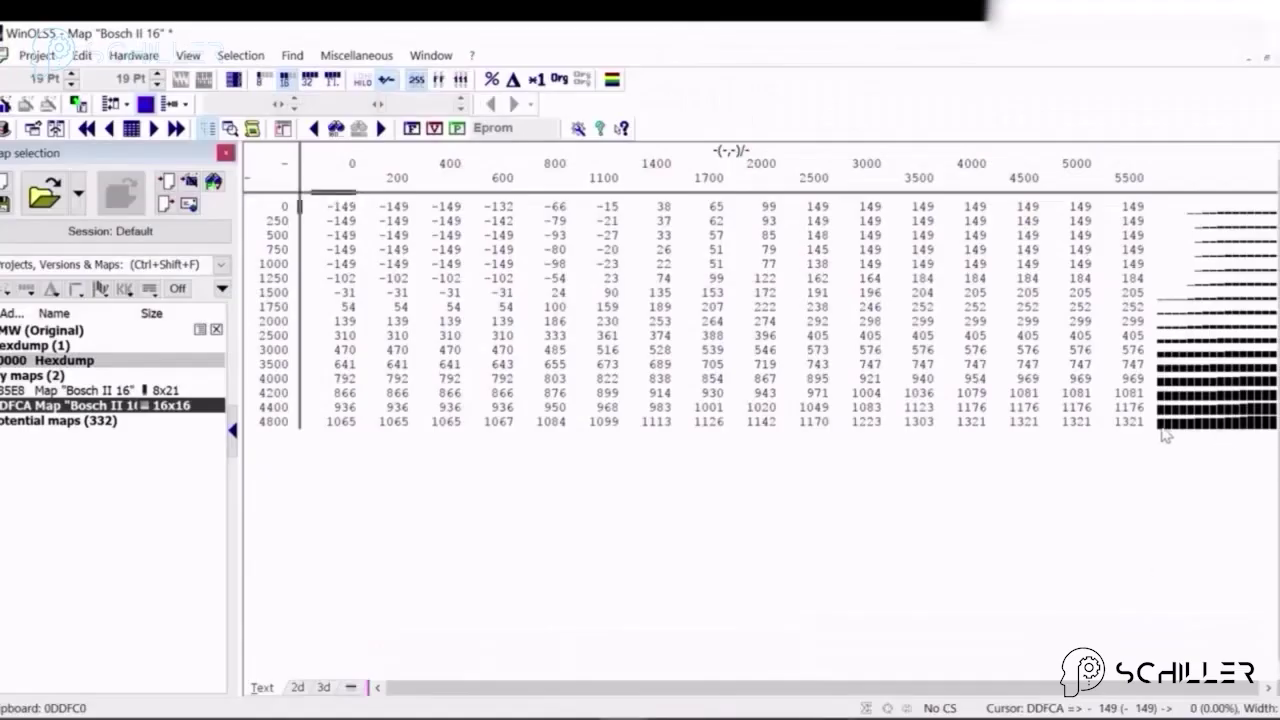
left_click(1120, 426)
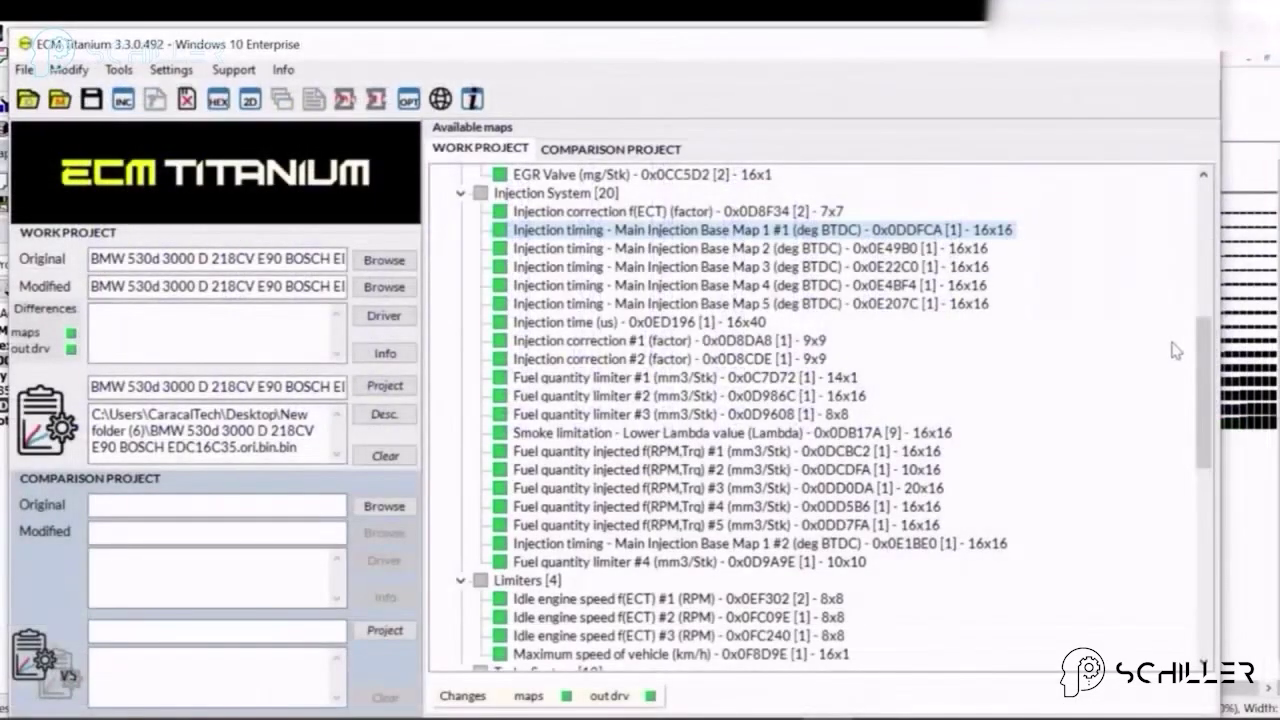
- In ECM Titanium, list the addresses of Smoke limitation - Lower Lambda value and open its map at 0x0DB17A
scroll(1135, 392, "down", 2)
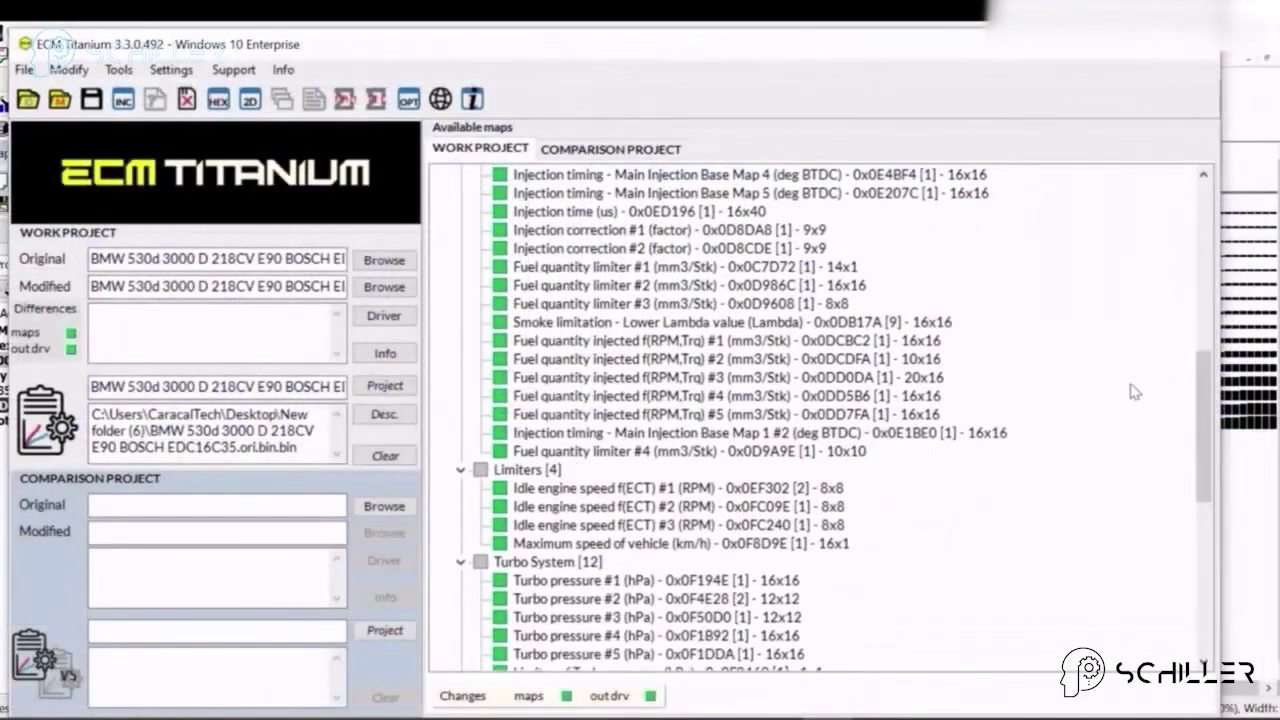
left_click(778, 327)
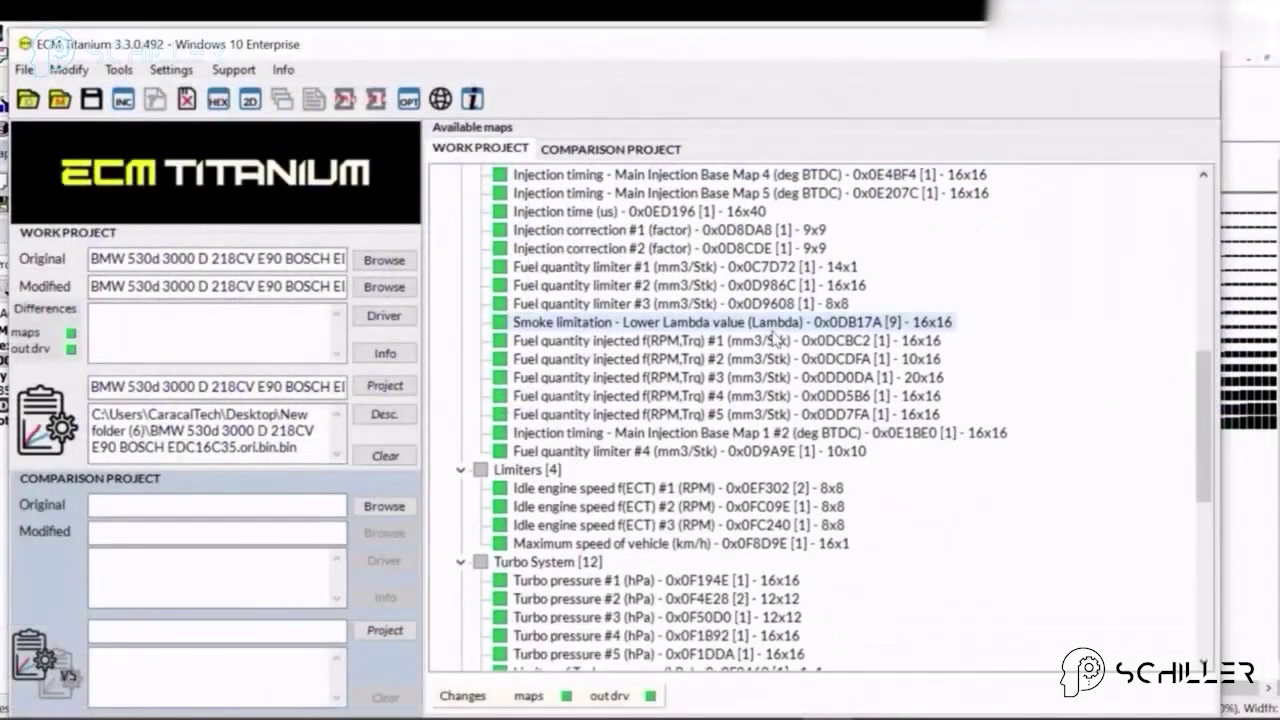
left_click(930, 332)
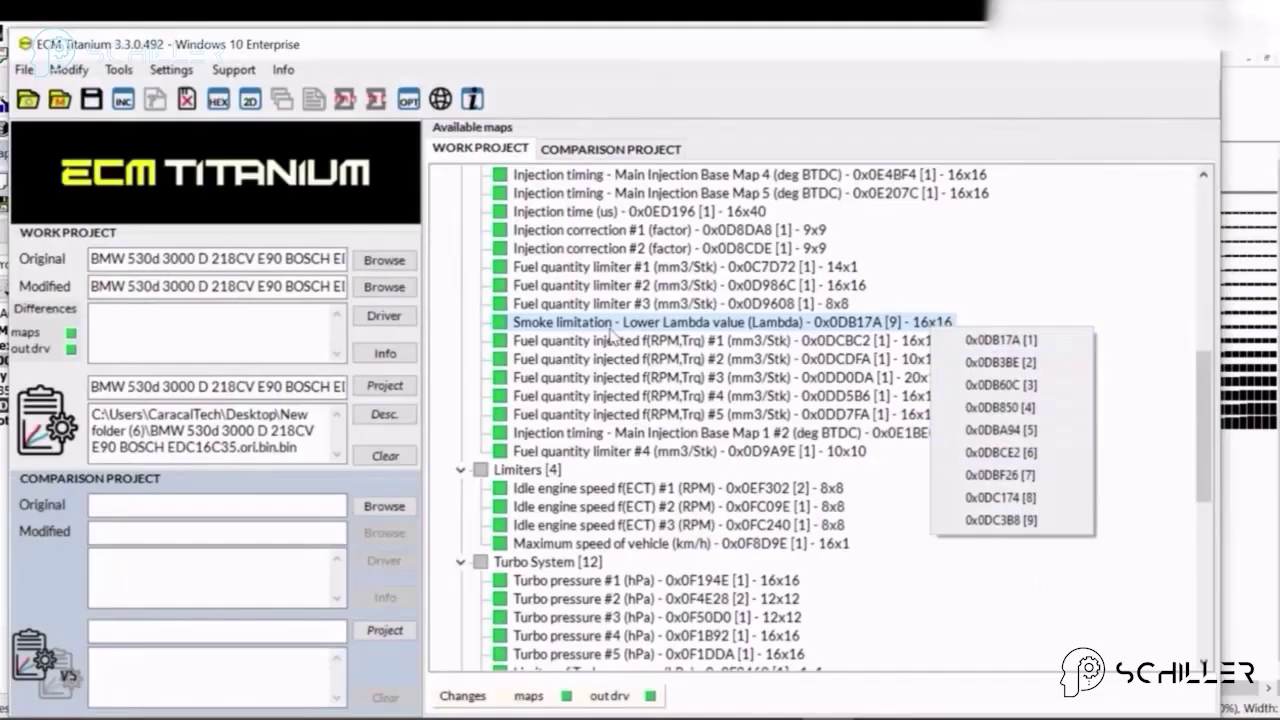
double_click(850, 326)
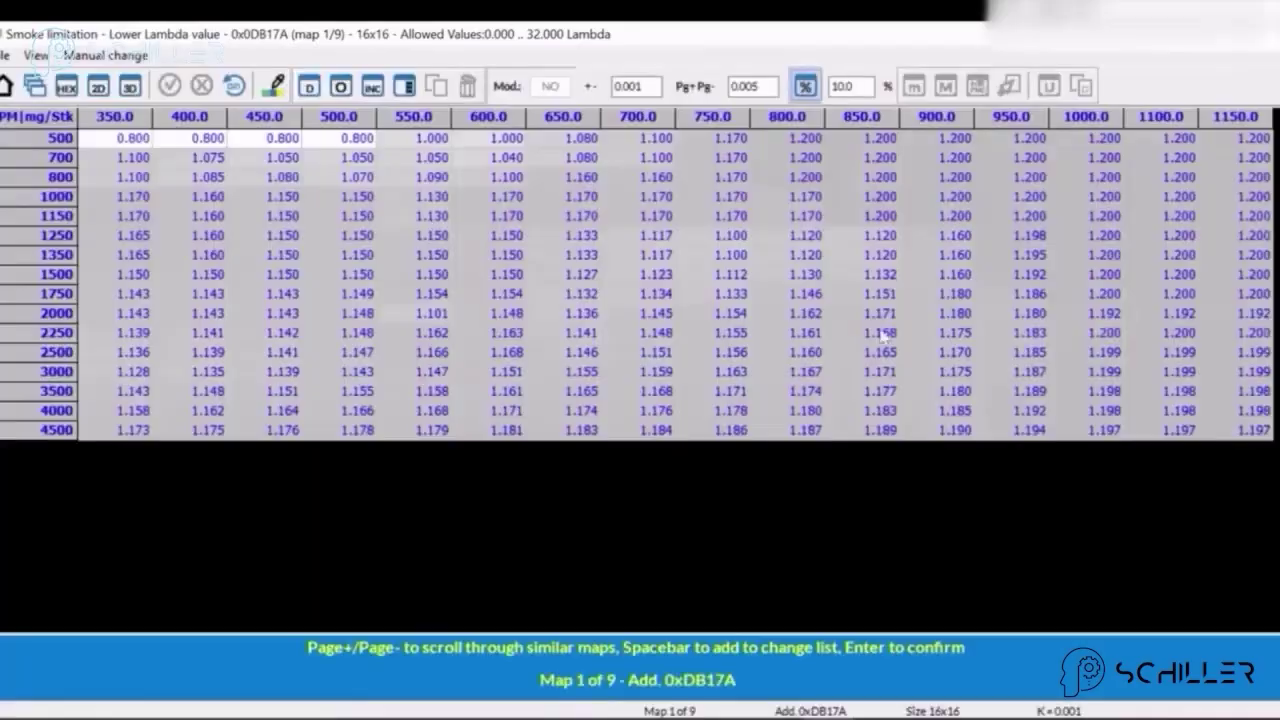
- Set the 1100.0 mg/Stk cells from 1350 to 4500 rpm to the maximum 32.000, then save and exit with similar maps overwritten
left_click_drag(1160, 254, 1203, 471)
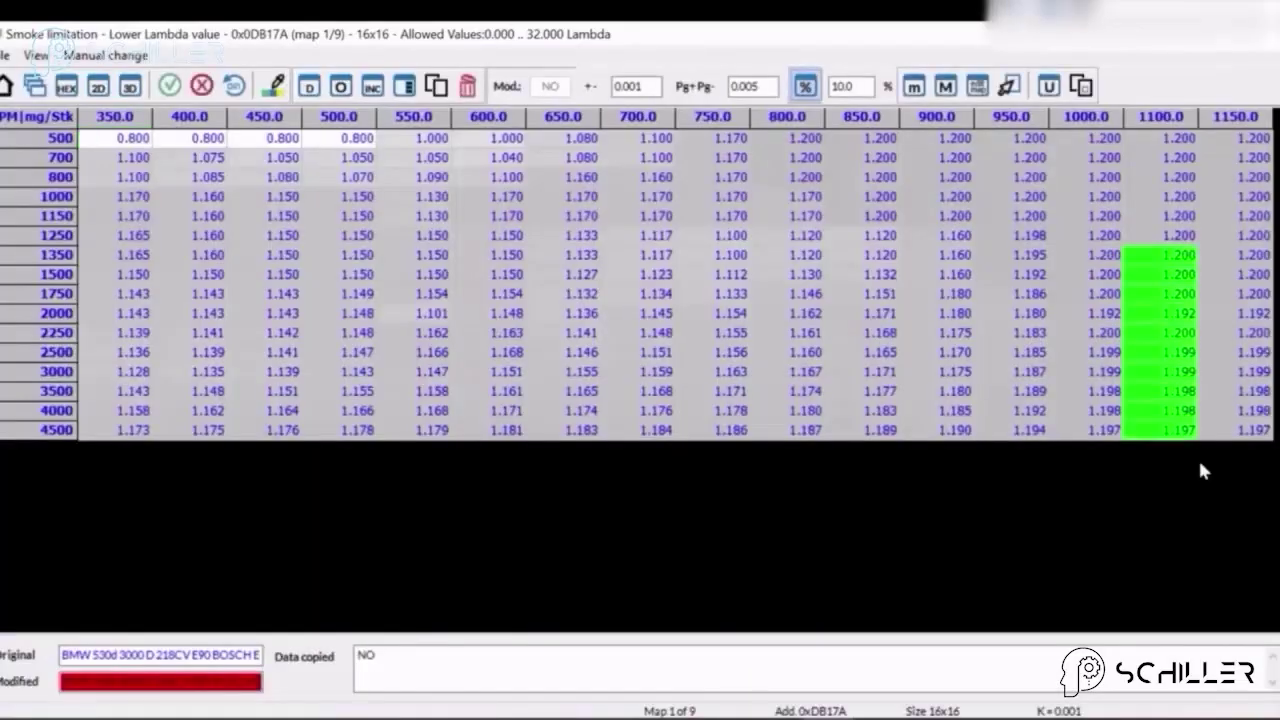
left_click(946, 86)
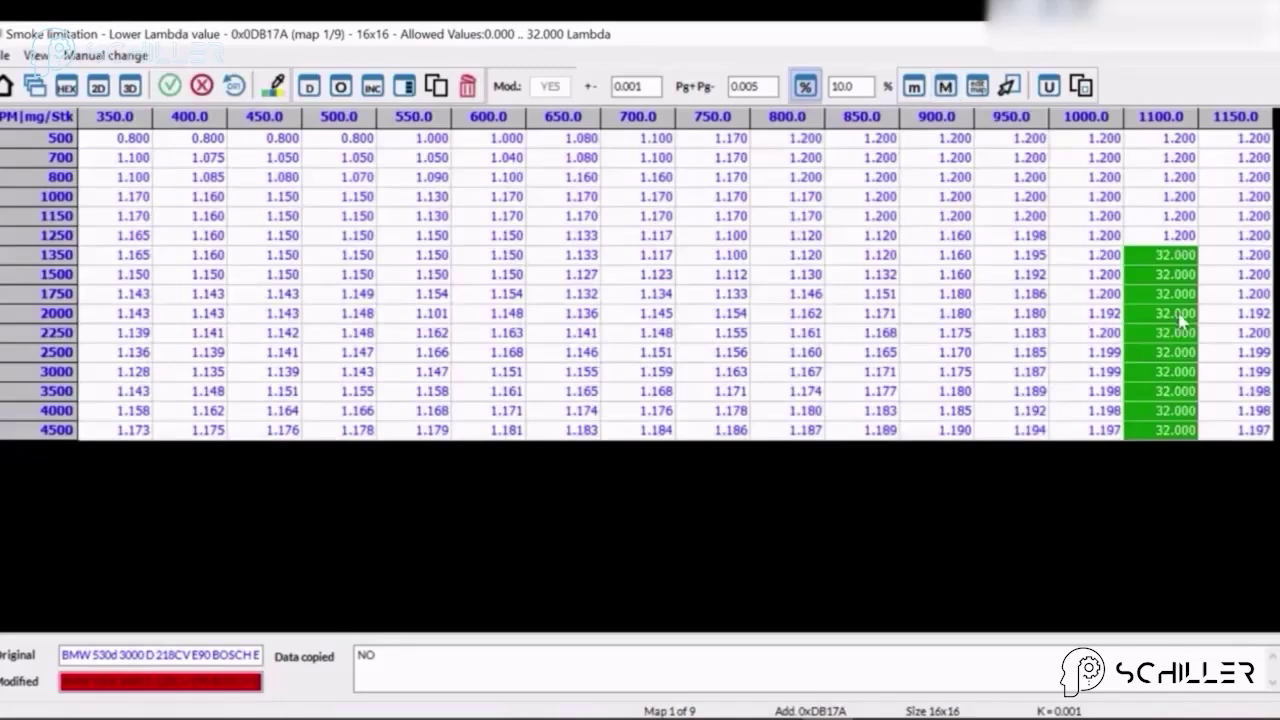
key("Escape")
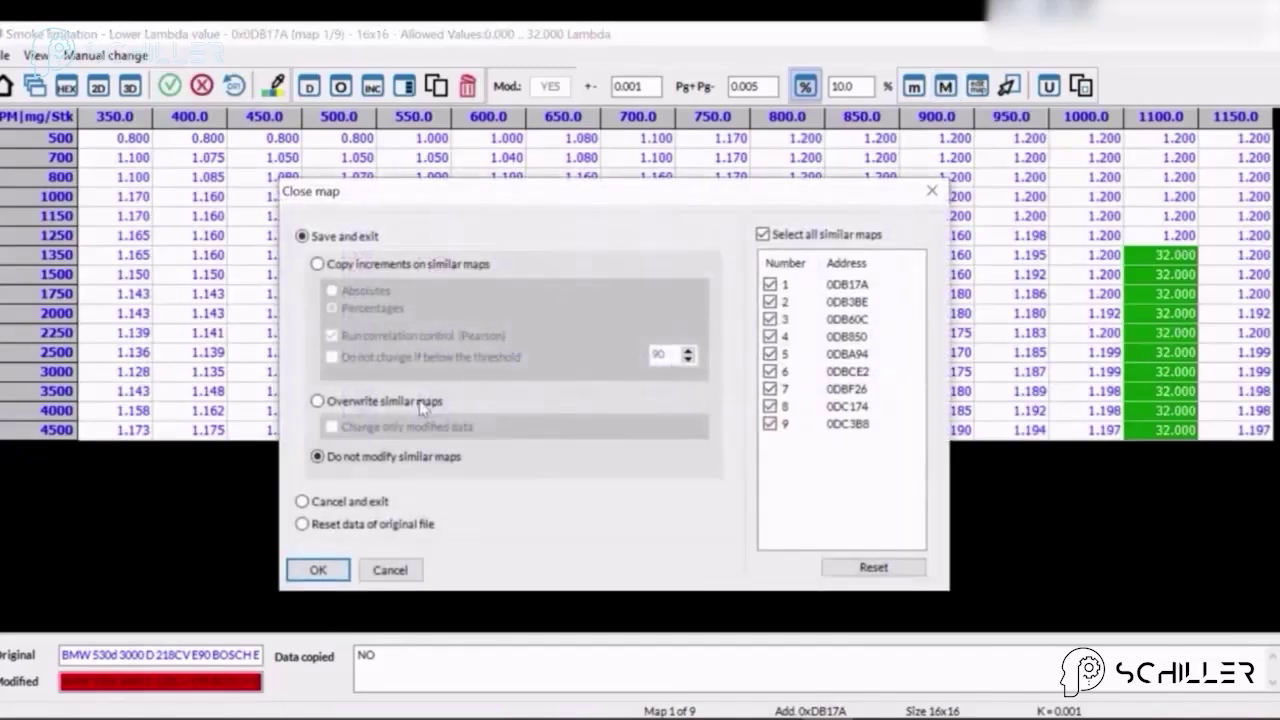
left_click(410, 403)
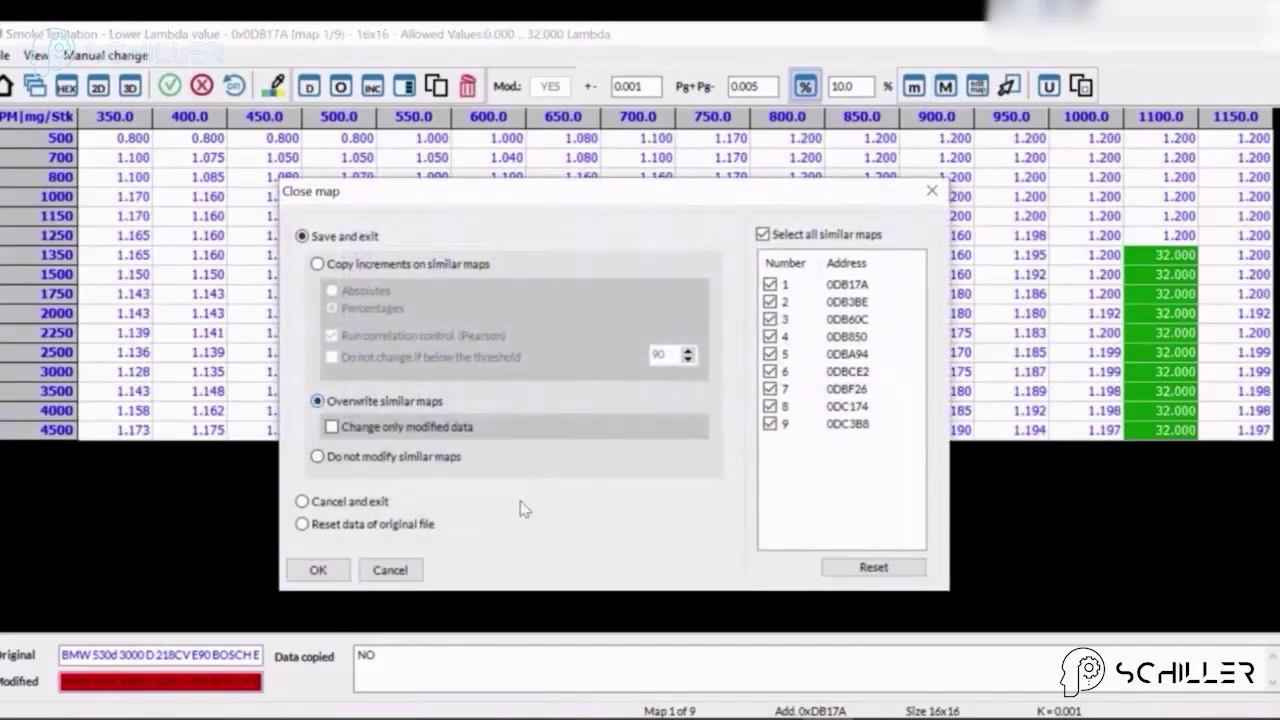
left_click(318, 570)
- Reopen Smoke limitation - Lower Lambda value and check the similar maps for the copied change, returning to map 1
double_click(932, 322)
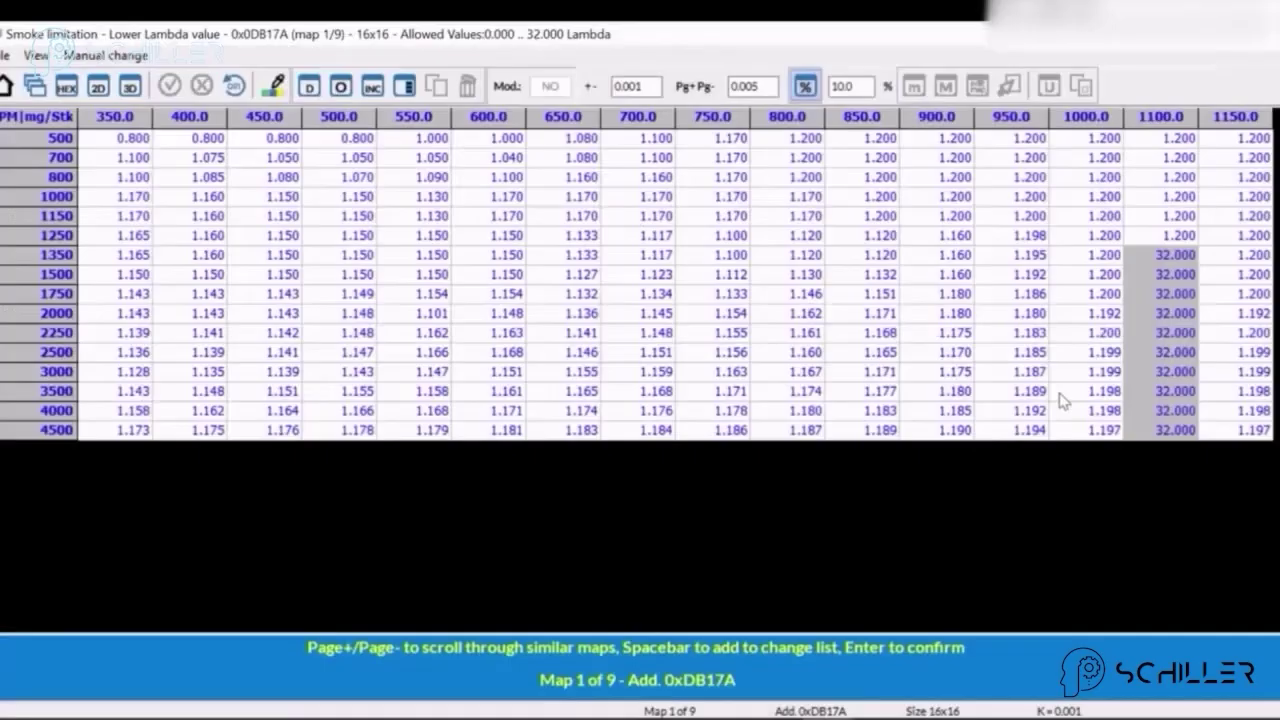
key("Page_Down")
key("Page_Down")
key("Page_Down")
key("Page_Up")
key("Page_Up")
key("Page_Up")
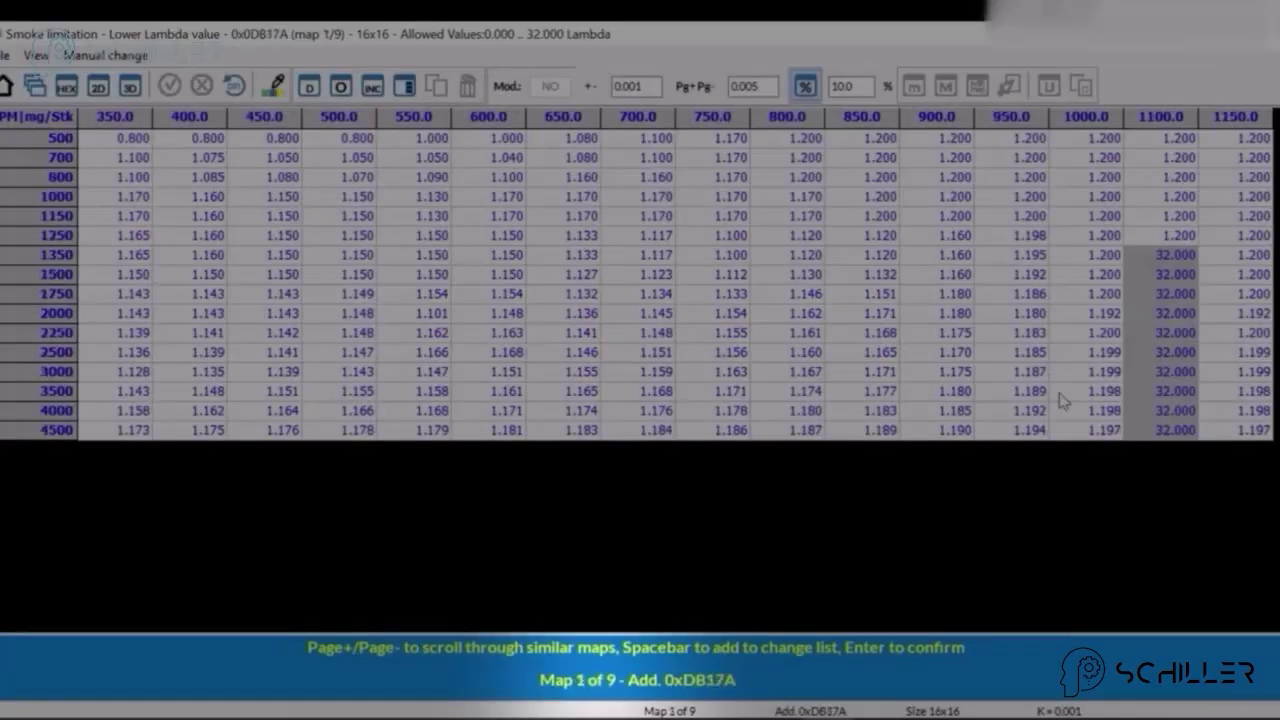
key("Return")
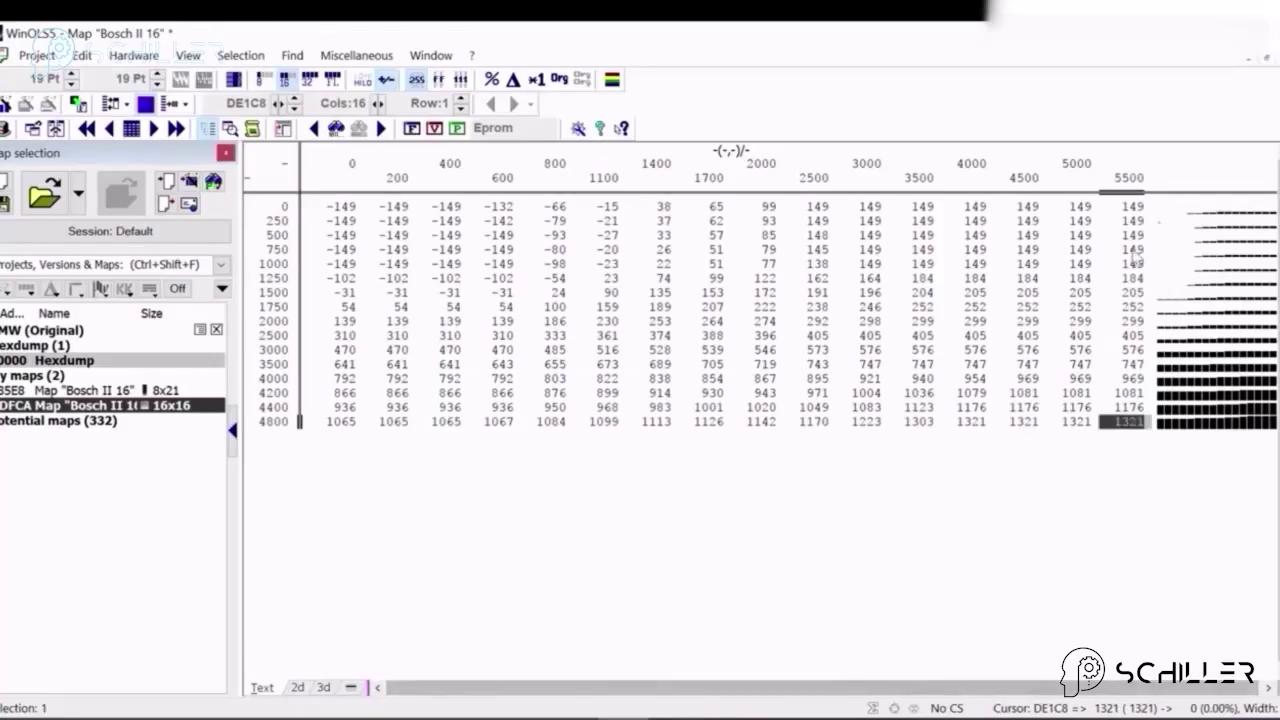
- Close the 16x16 map in WinOLS, switch to ECM Titanium and review the torque and Injection System map entries
key("Escape")
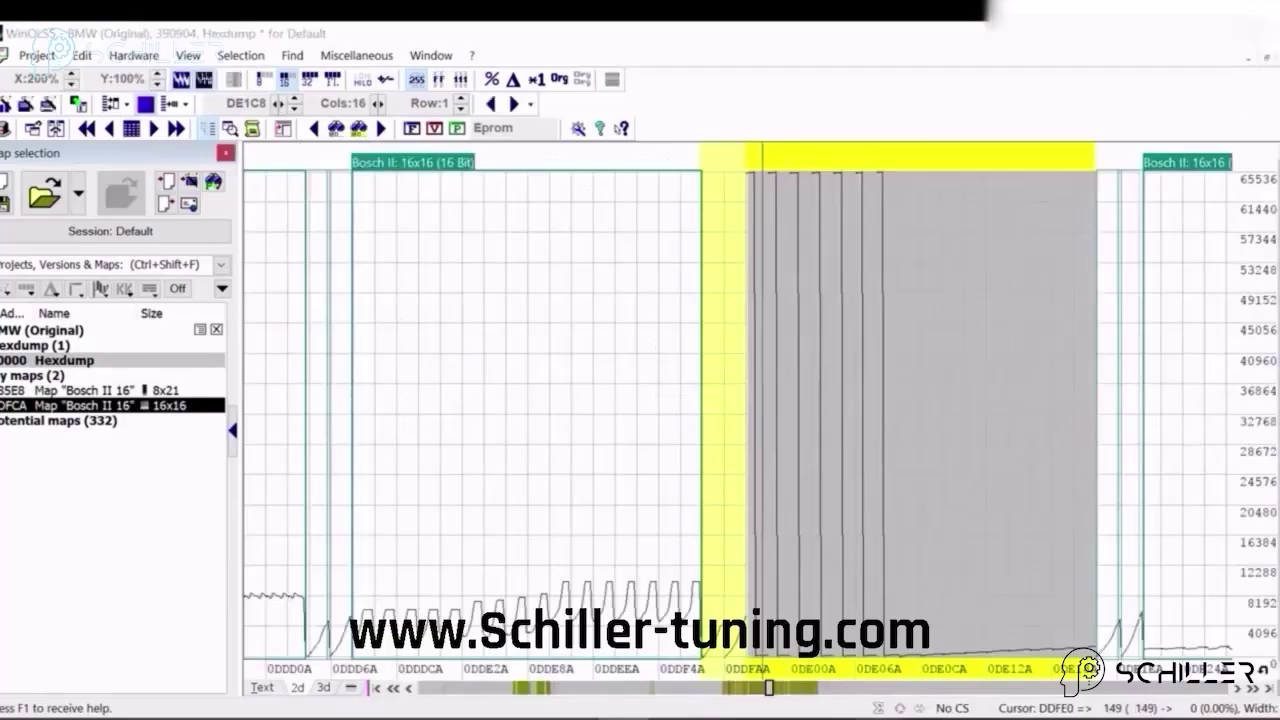
key("alt+Tab")
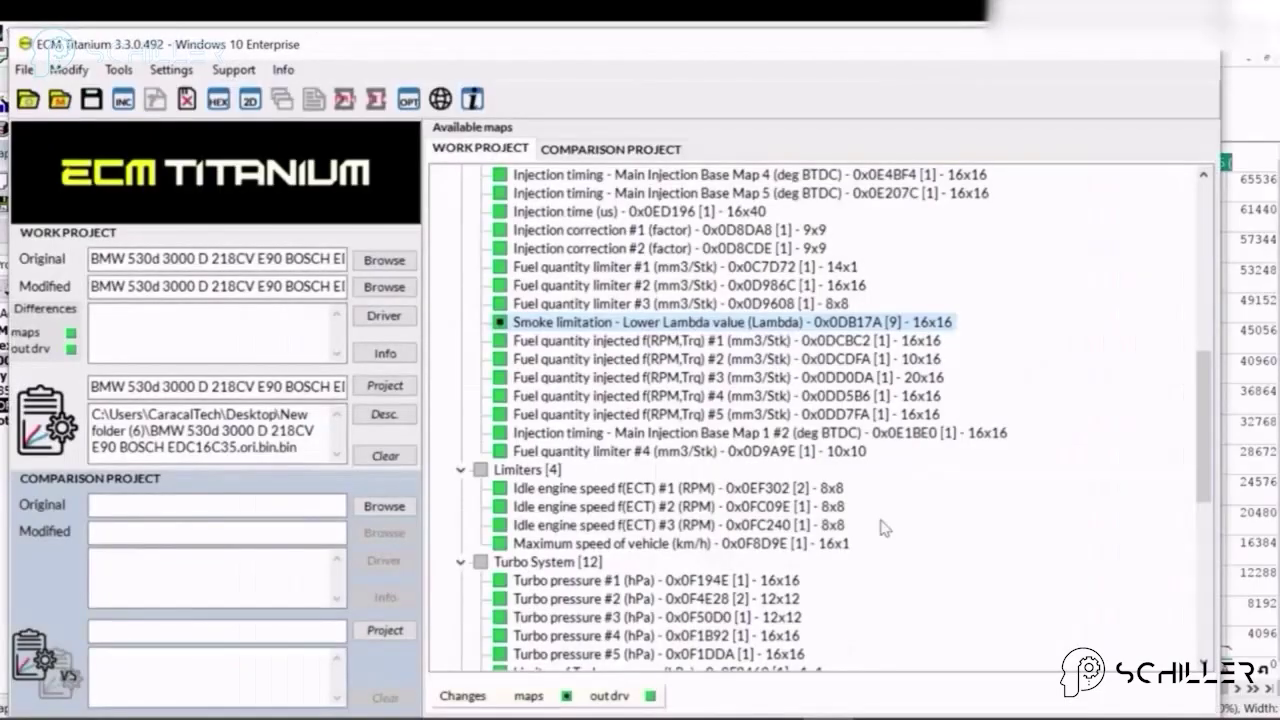
scroll(880, 521, "up", 10)
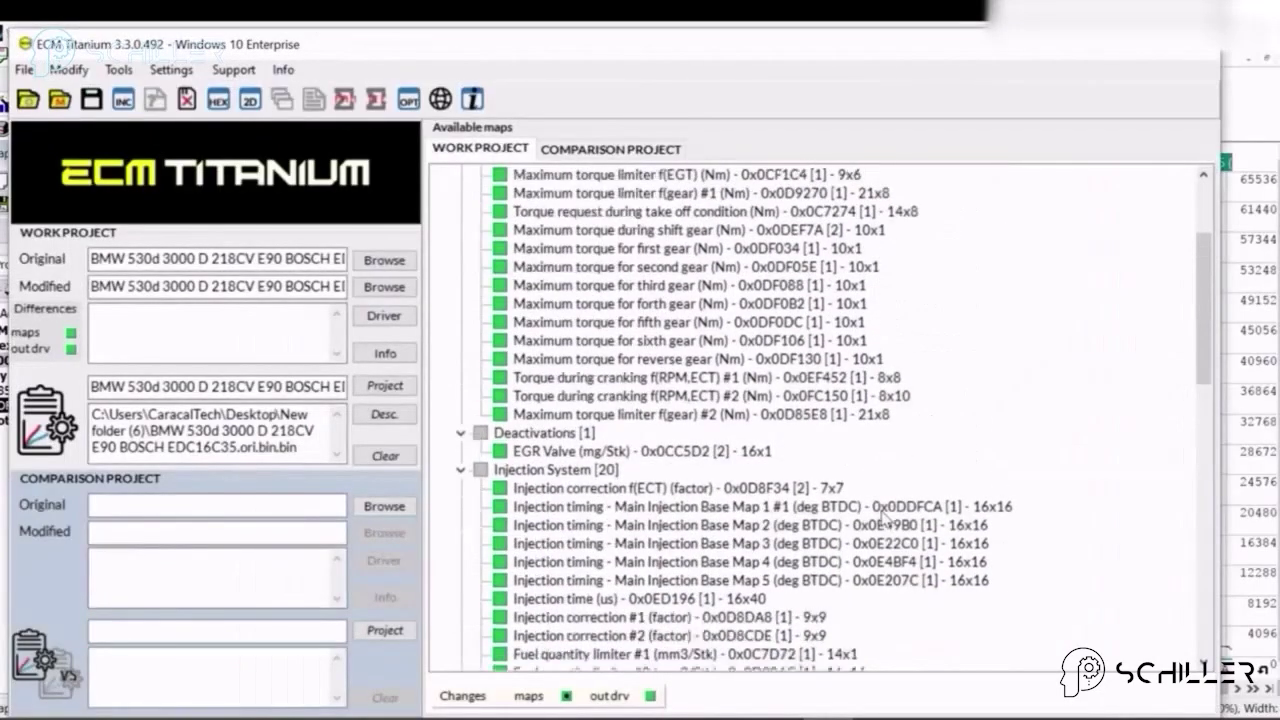